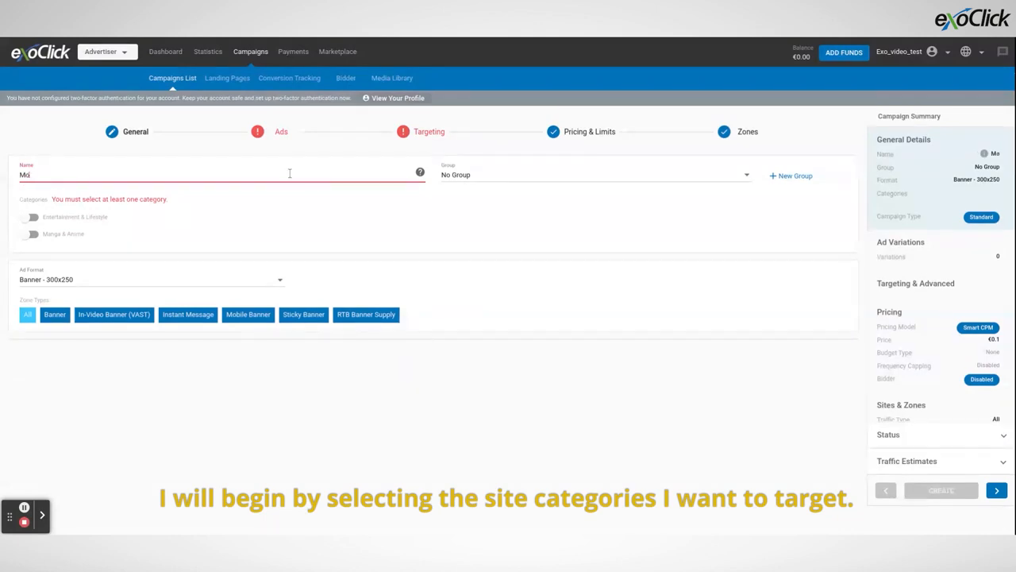
Name the campaign Mobile Banner Casino and enable the Entertainment & Lifestyle category with all its subcategories
type("r Casino")
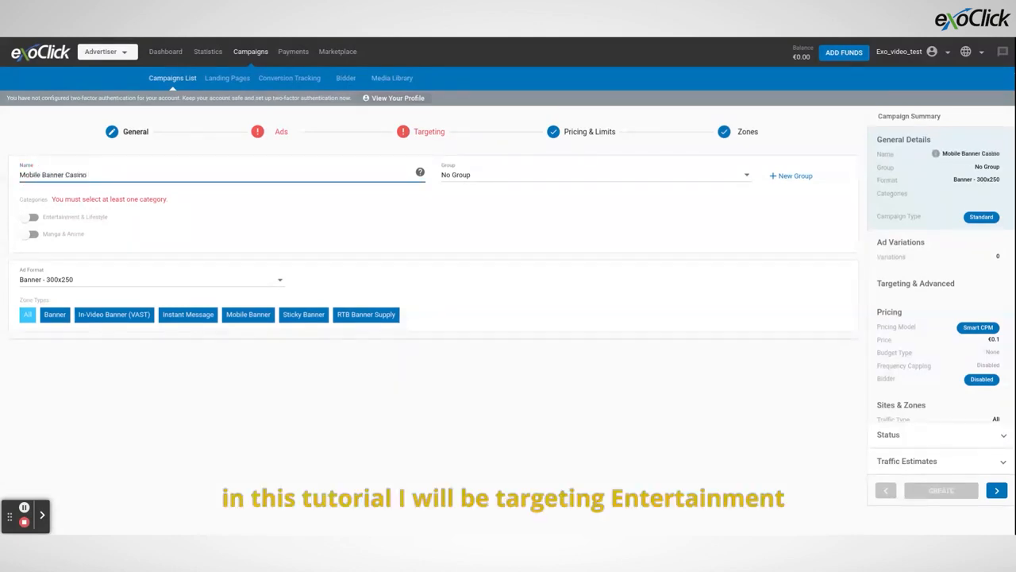
left_click(32, 218)
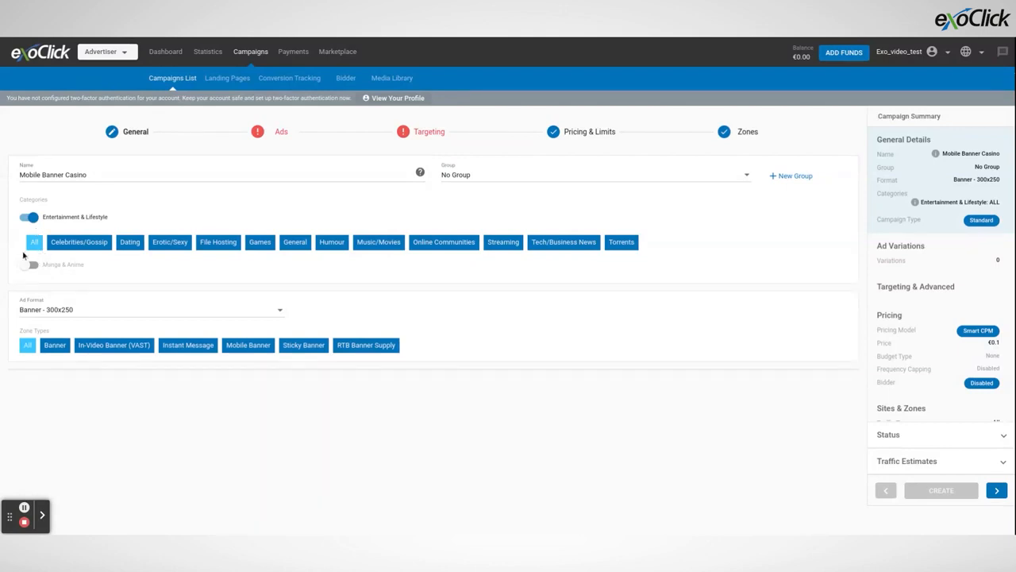
Set the ad format to Banner - 300x250 and restrict the zone types to Mobile Banner only
left_click(51, 309)
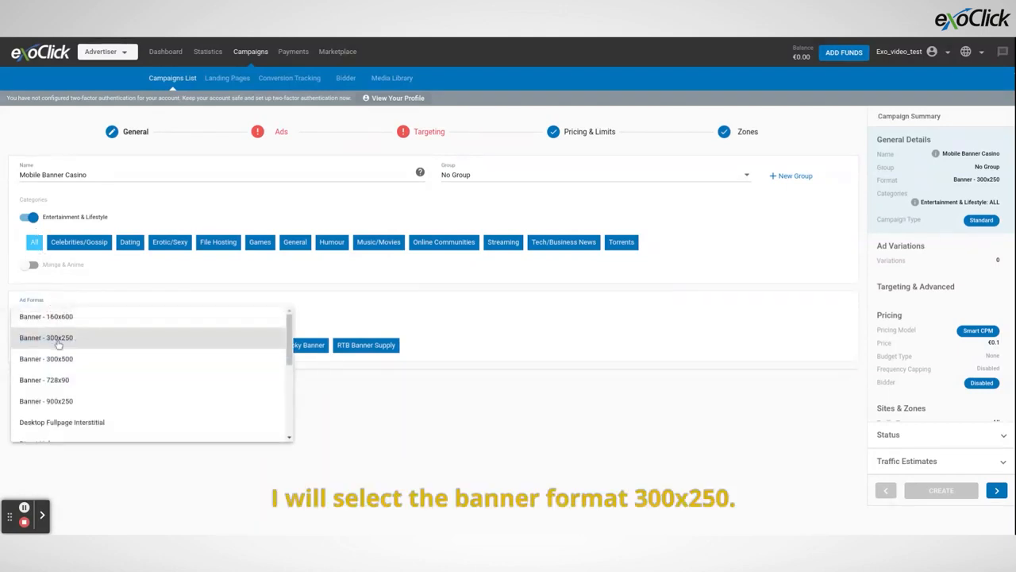
left_click(58, 342)
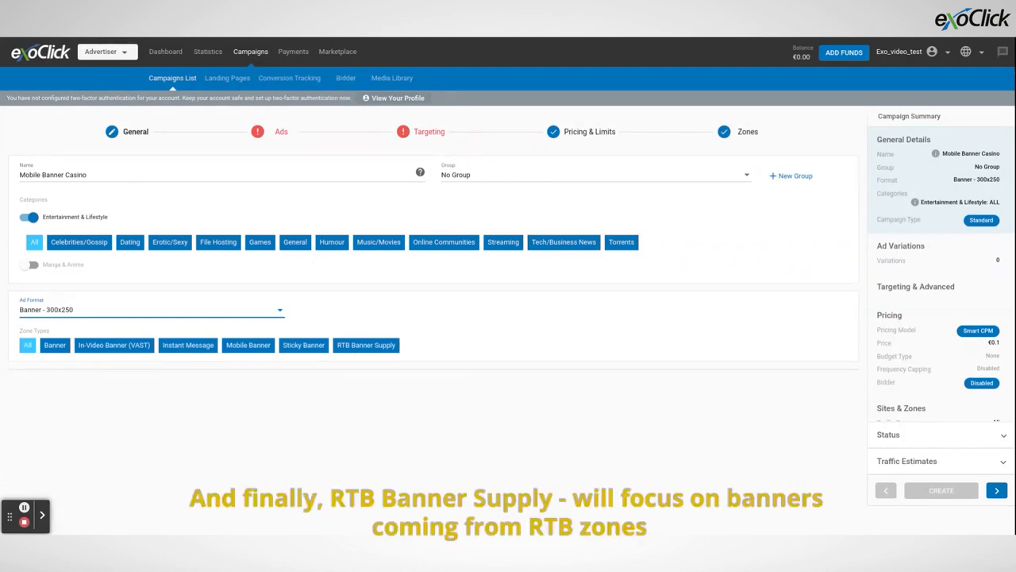
left_click(25, 351)
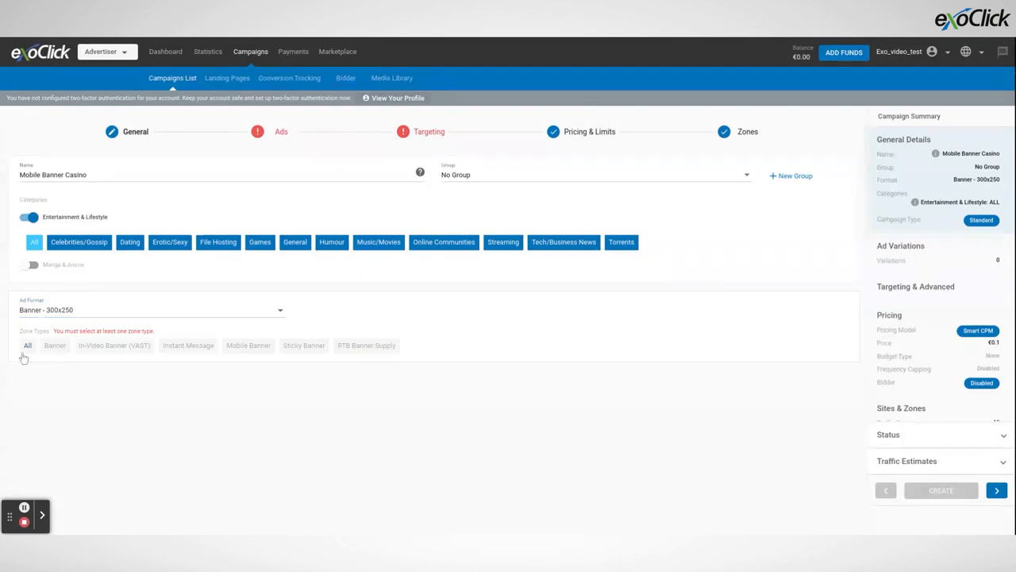
left_click(246, 357)
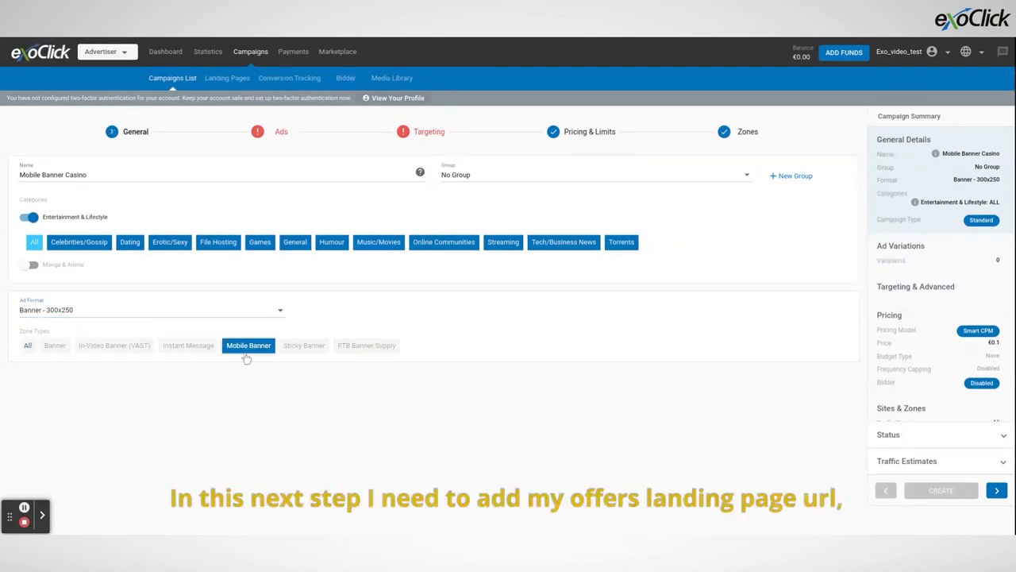
left_click(257, 141)
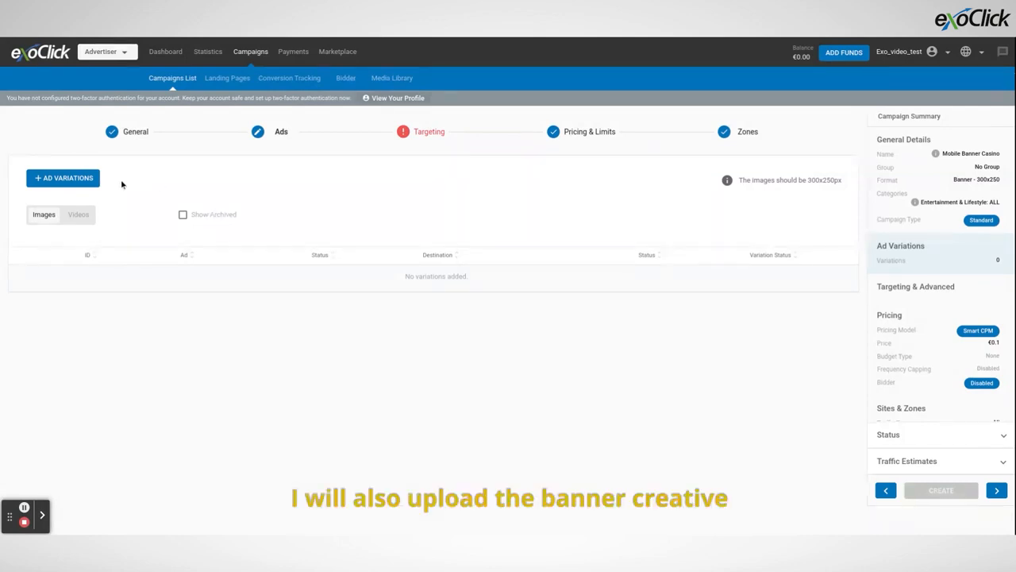
left_click(98, 182)
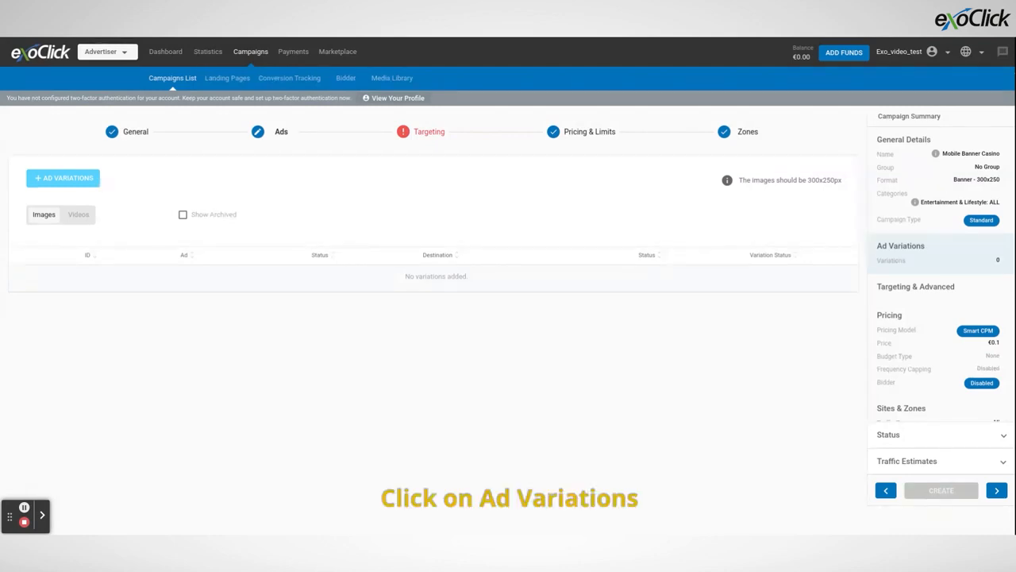
left_click(99, 184)
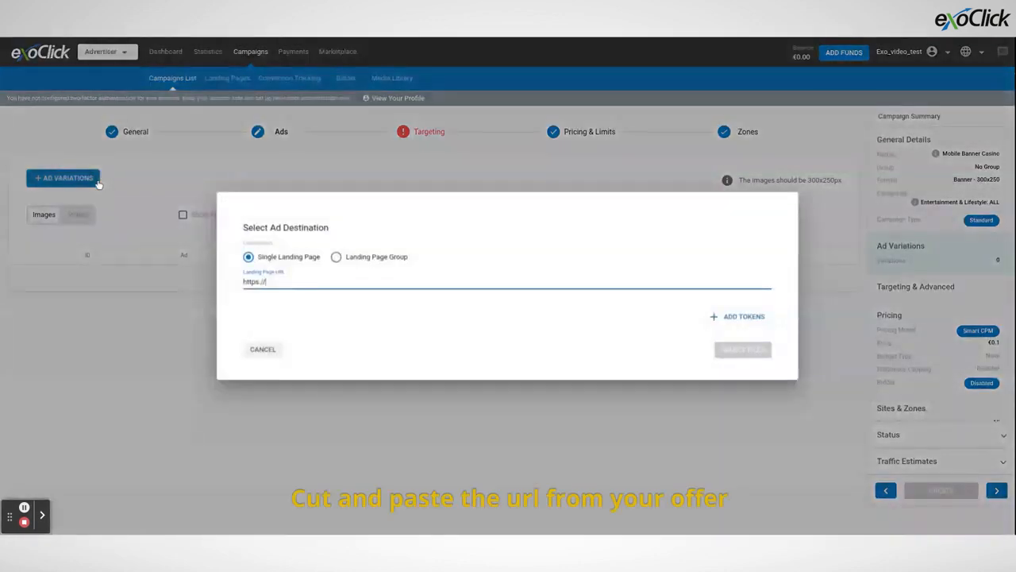
left_click_drag(268, 282, 243, 281)
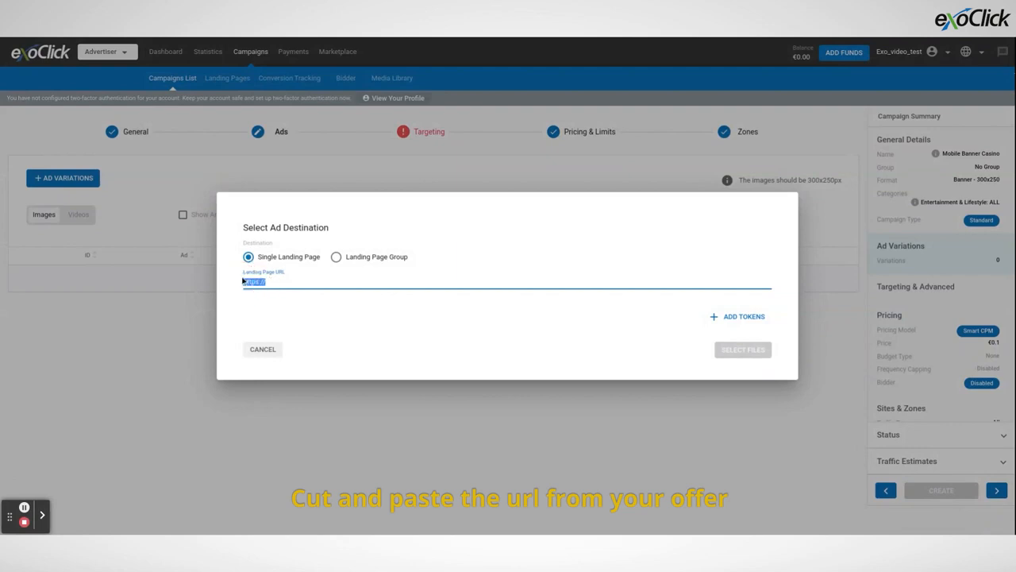
type("https://www.greatest-casino.com/?affsub1={conversions_tracking}&affsub2={src_hostname}&aff_sub3={category_id}")
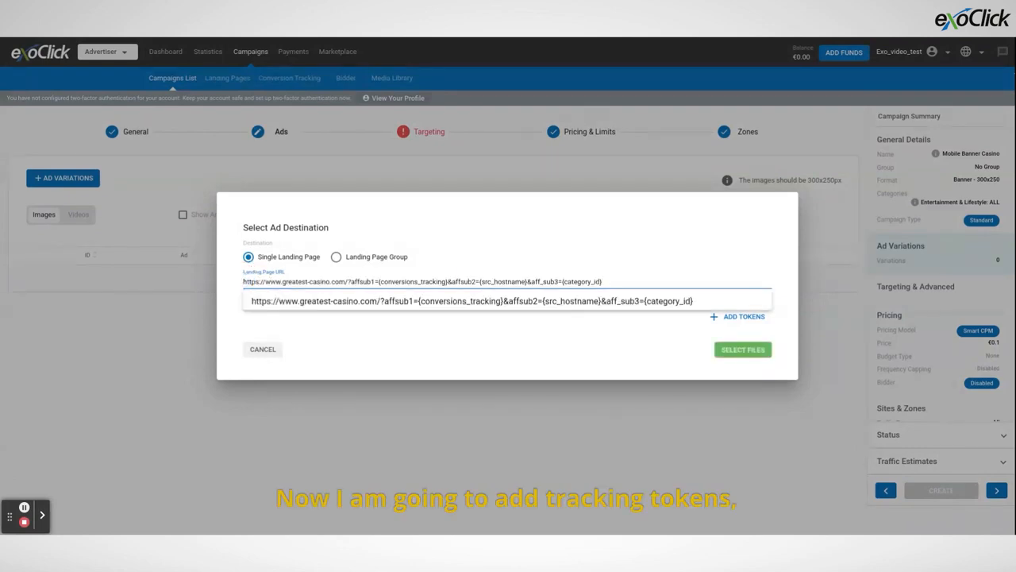
Examine the tracking parameters in the landing page URL and the list of available tokens
left_click(392, 280)
left_click_drag(381, 281, 526, 282)
left_click(444, 282)
left_click(528, 282)
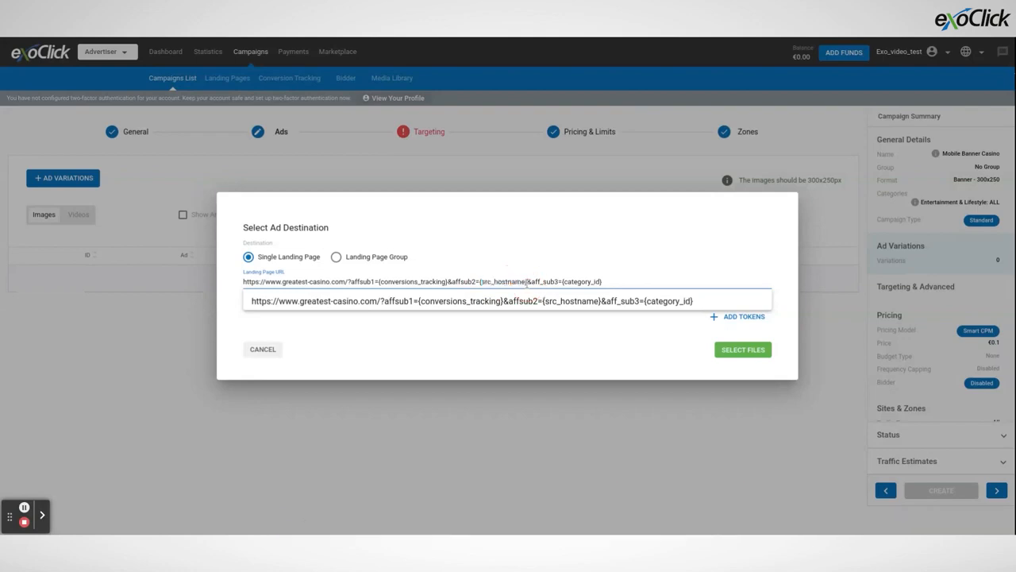
left_click_drag(562, 282, 601, 281)
left_click(603, 281)
left_click(578, 317)
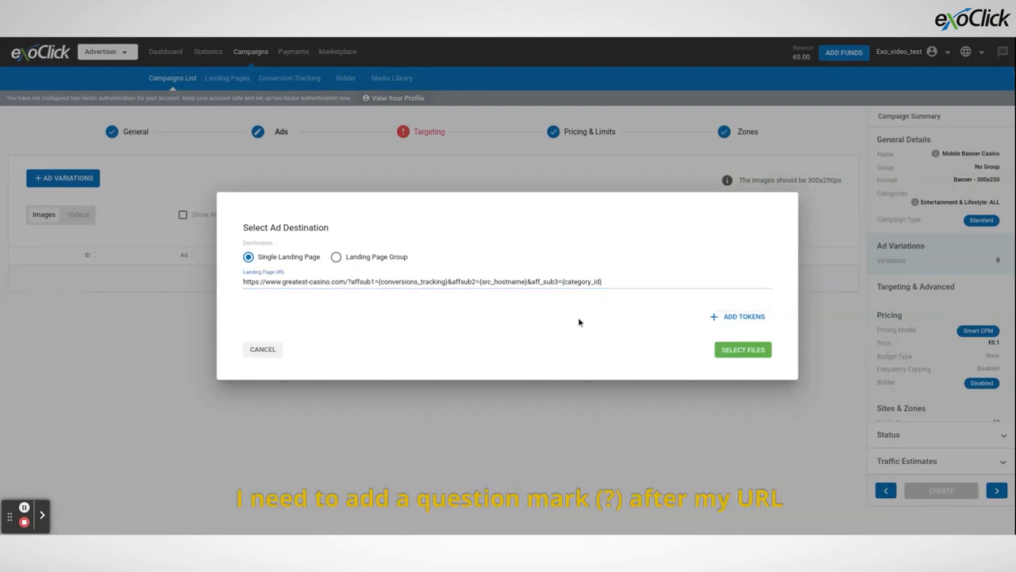
left_click(350, 281)
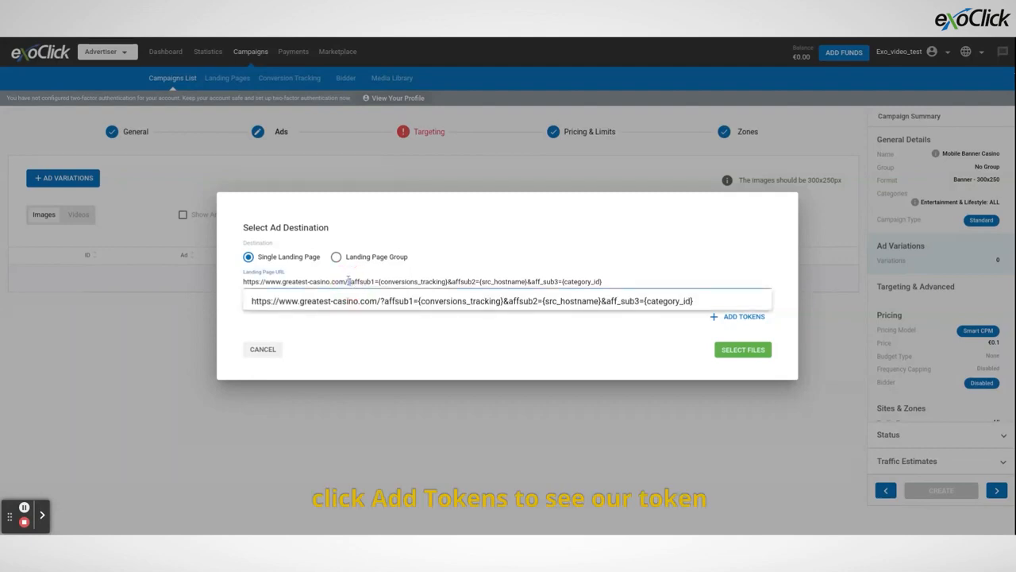
left_click(388, 323)
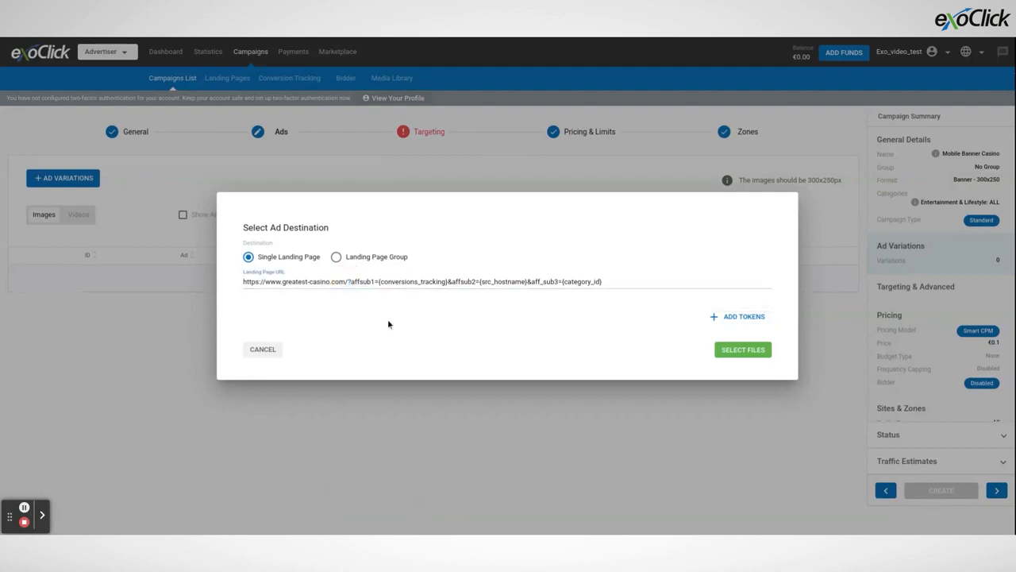
left_click(716, 320)
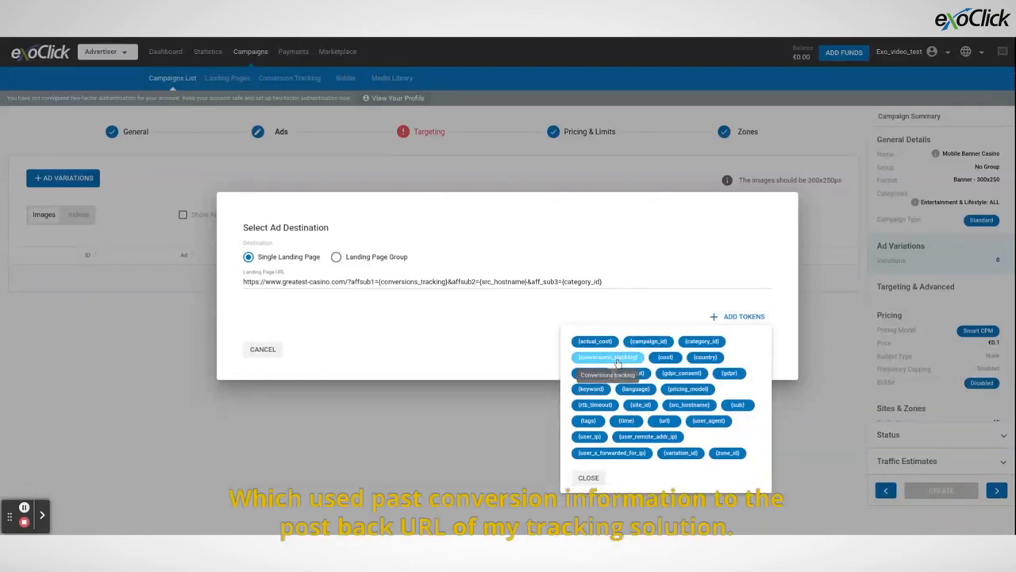
left_click(535, 348)
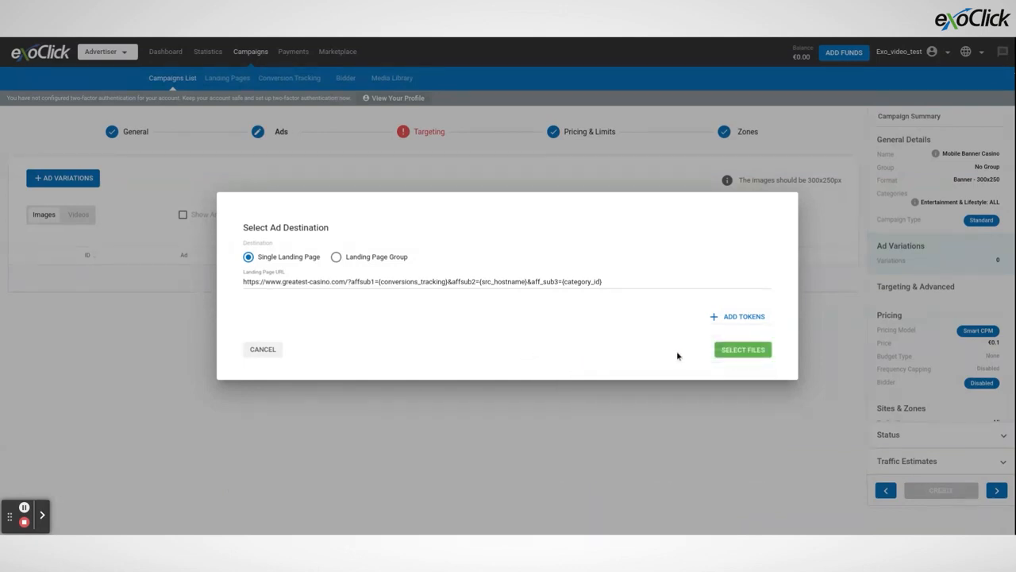
Add the CASINO.png image from the media library as the ad variation
left_click(737, 357)
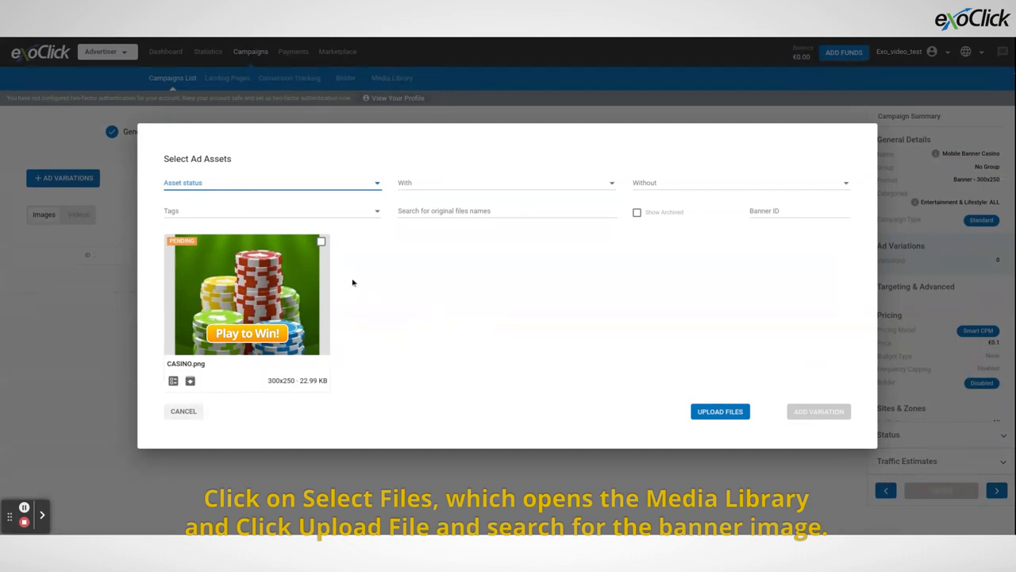
left_click(317, 253)
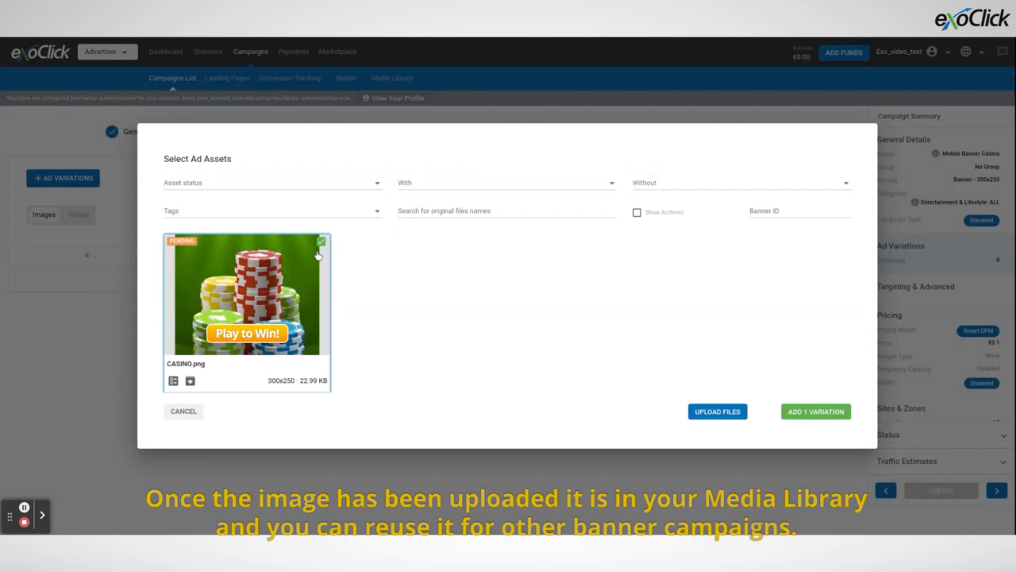
left_click(811, 412)
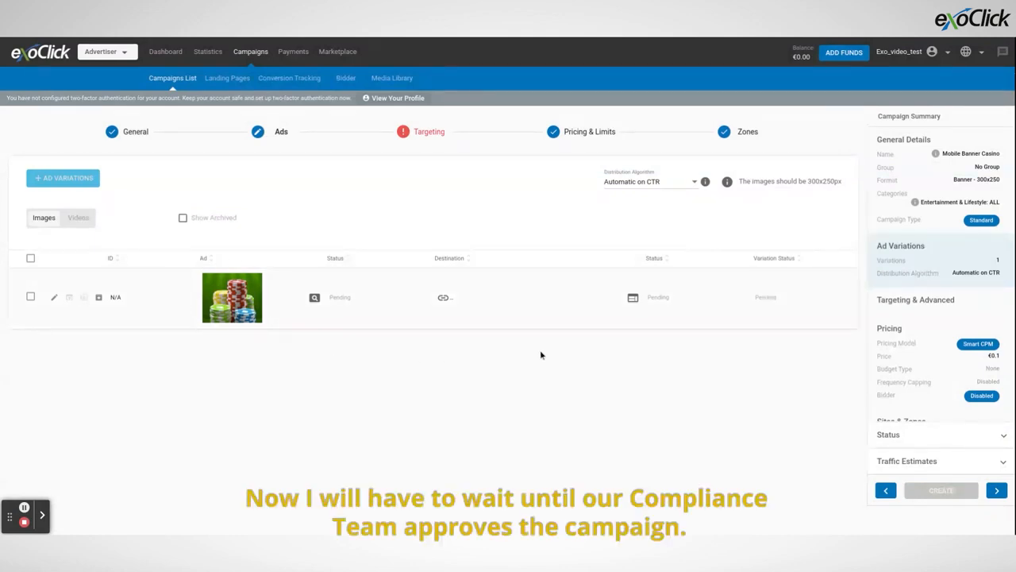
Check the approval status in the ad variation's landing page URL details
left_click(632, 298)
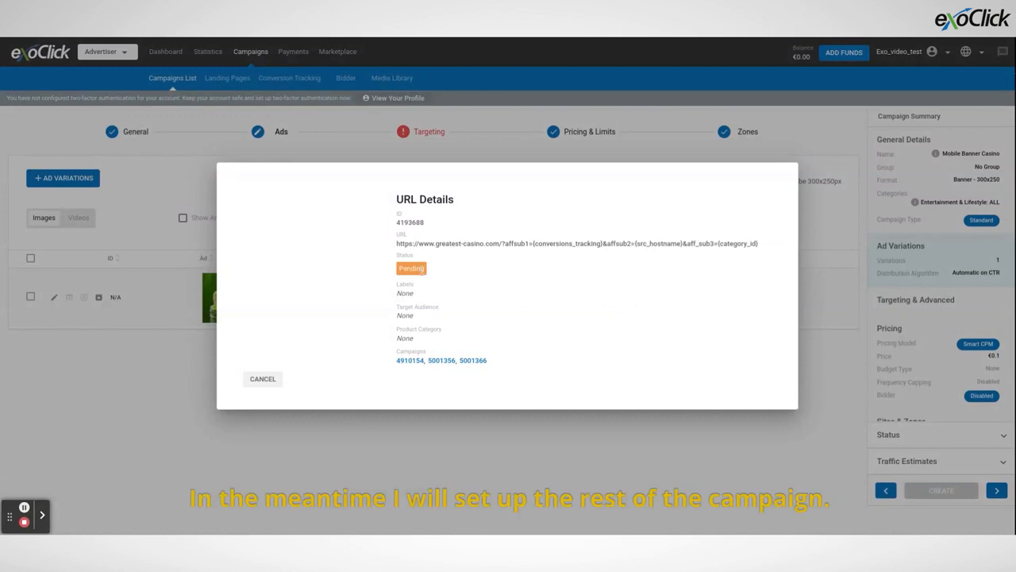
double_click(420, 270)
left_click(483, 278)
left_click(264, 378)
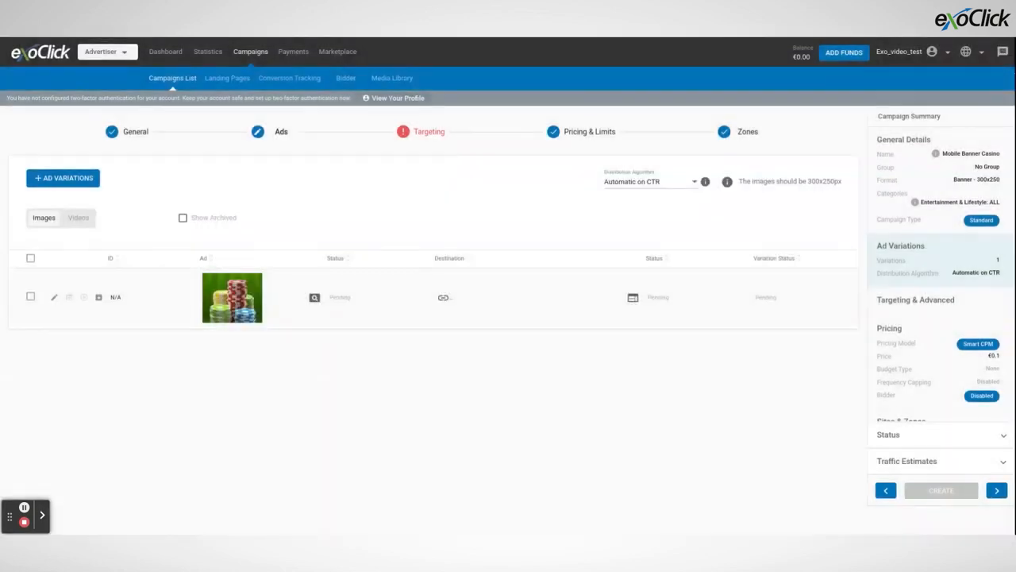
Add the United States to the campaign's targeted locations and expand its list of states
left_click(413, 141)
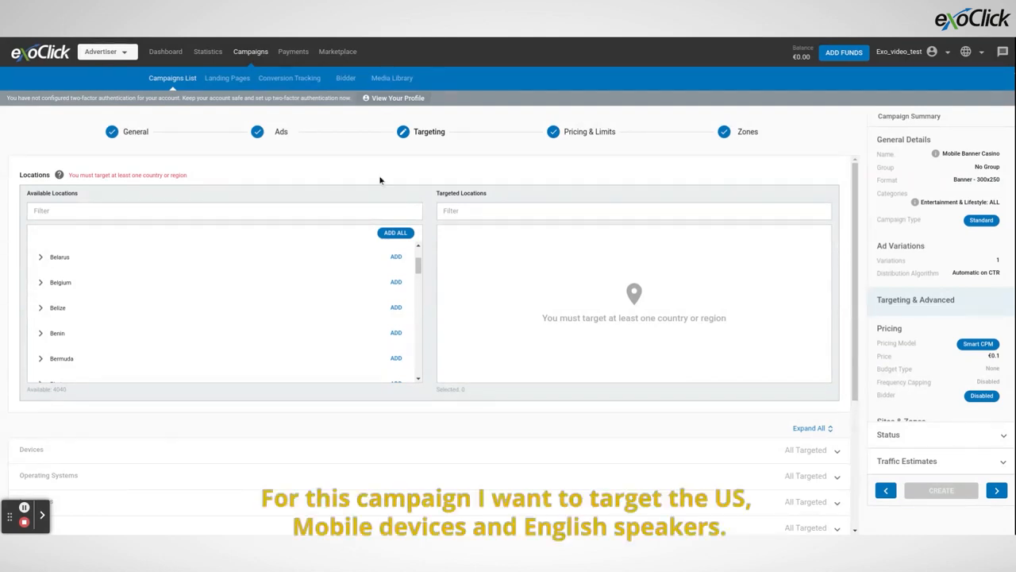
left_click(315, 210)
type("U")
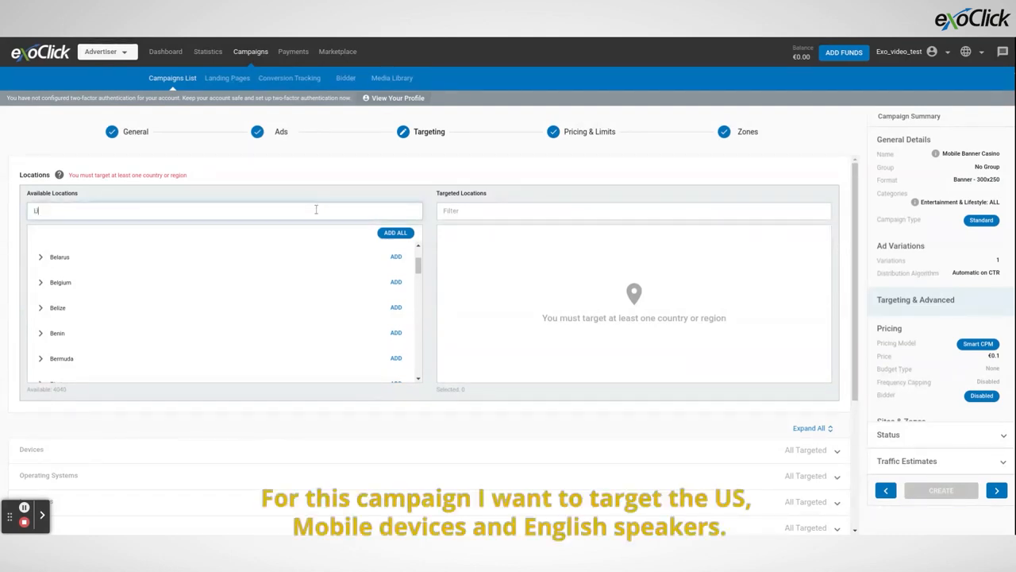
type("nited States")
left_click(395, 254)
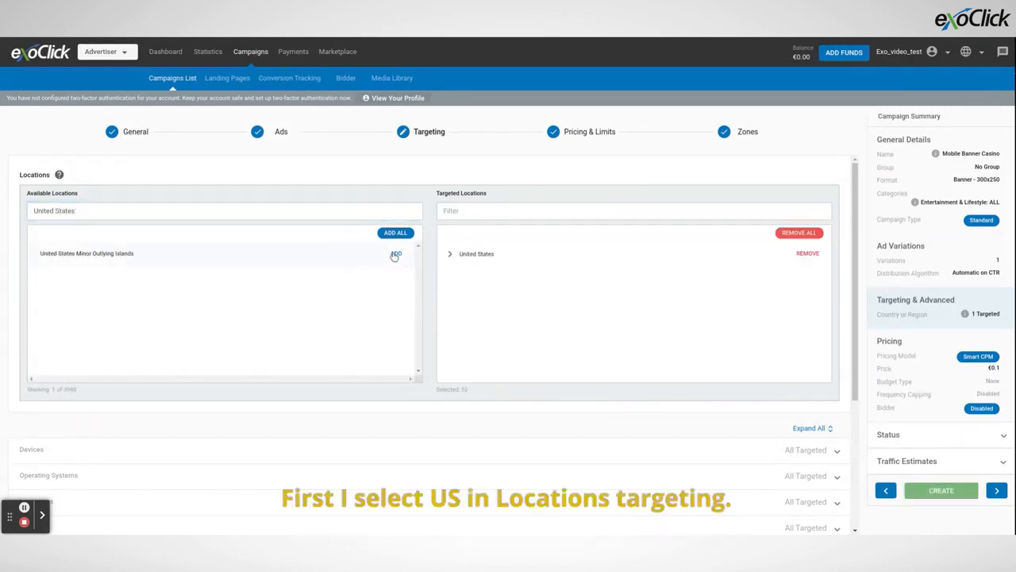
left_click(450, 254)
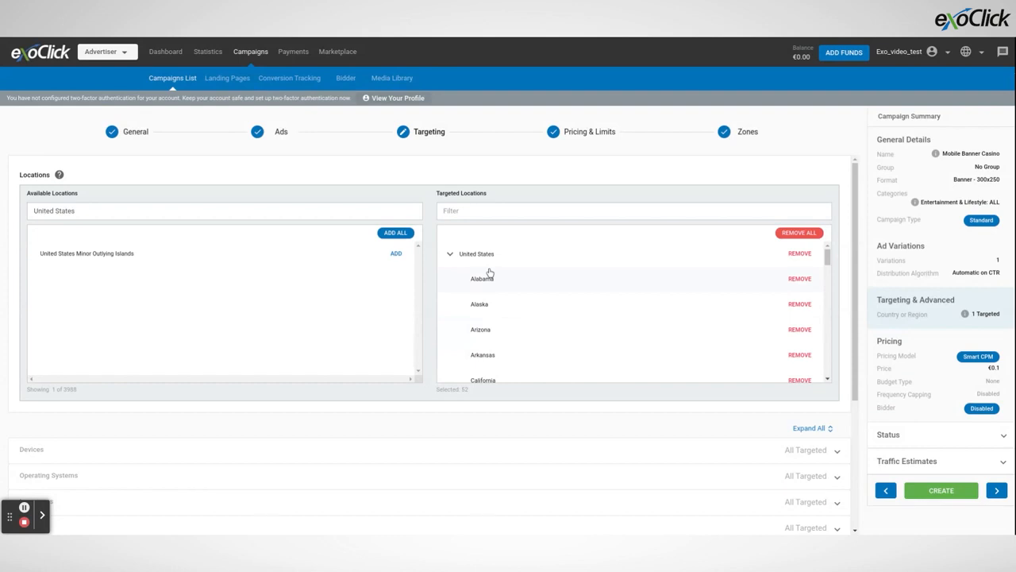
Add all Mobile devices to the targeted devices and expand the Mobile group
scroll(421, 379, "down", 2)
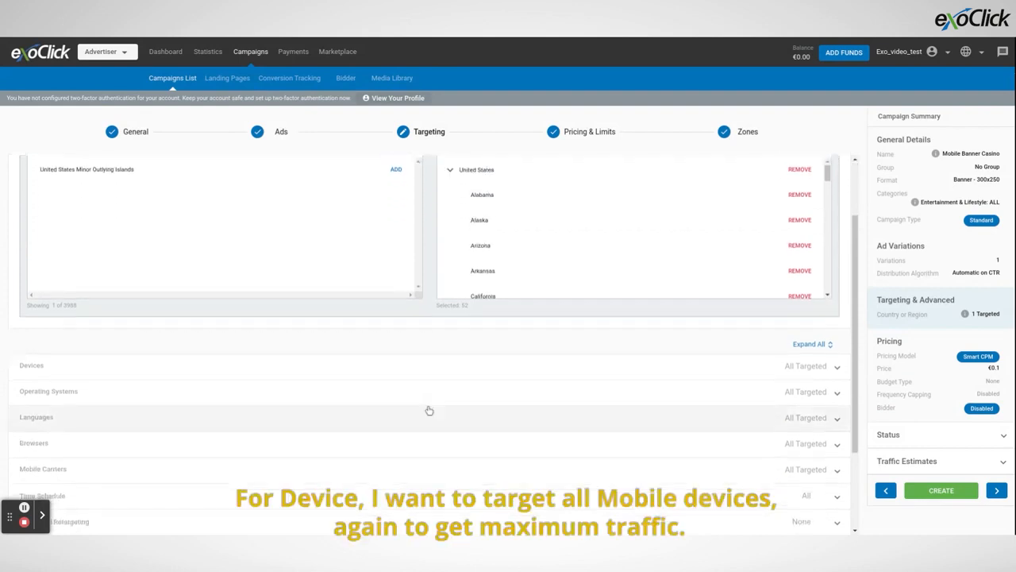
left_click(420, 373)
scroll(220, 411, "down", 2)
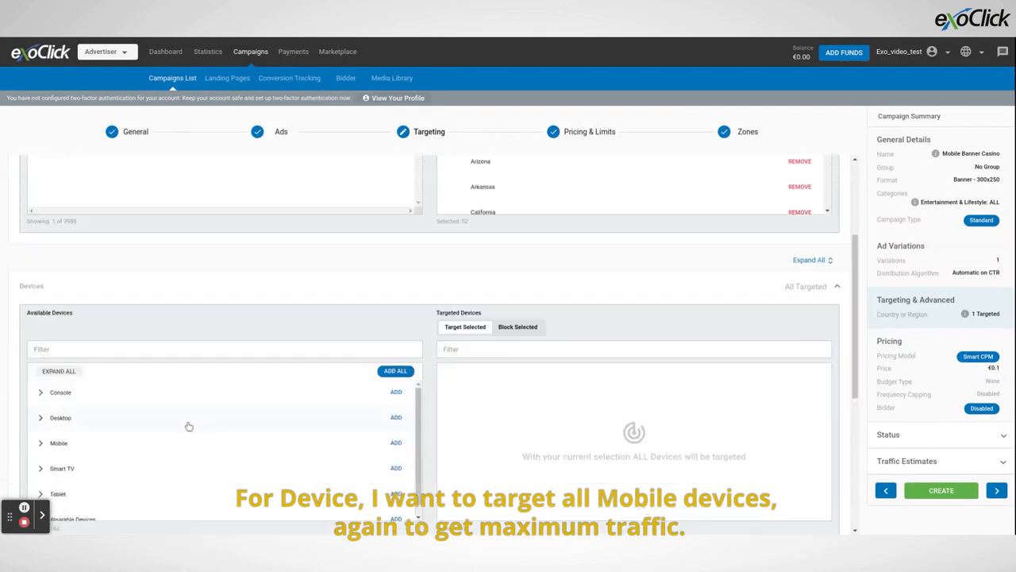
left_click(396, 442)
left_click(449, 393)
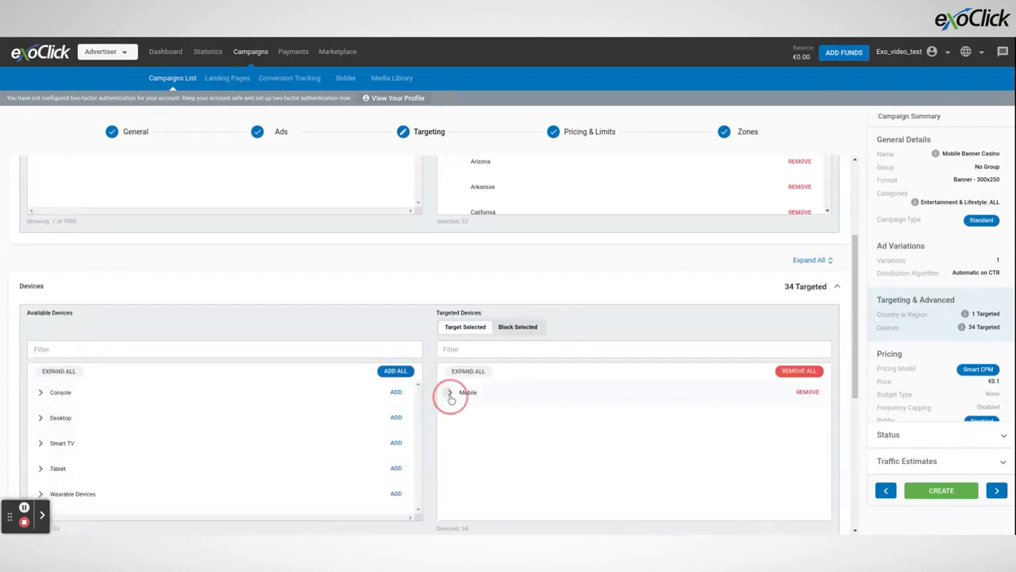
Add English to the campaign's targeted languages
scroll(445, 373, "down", 7)
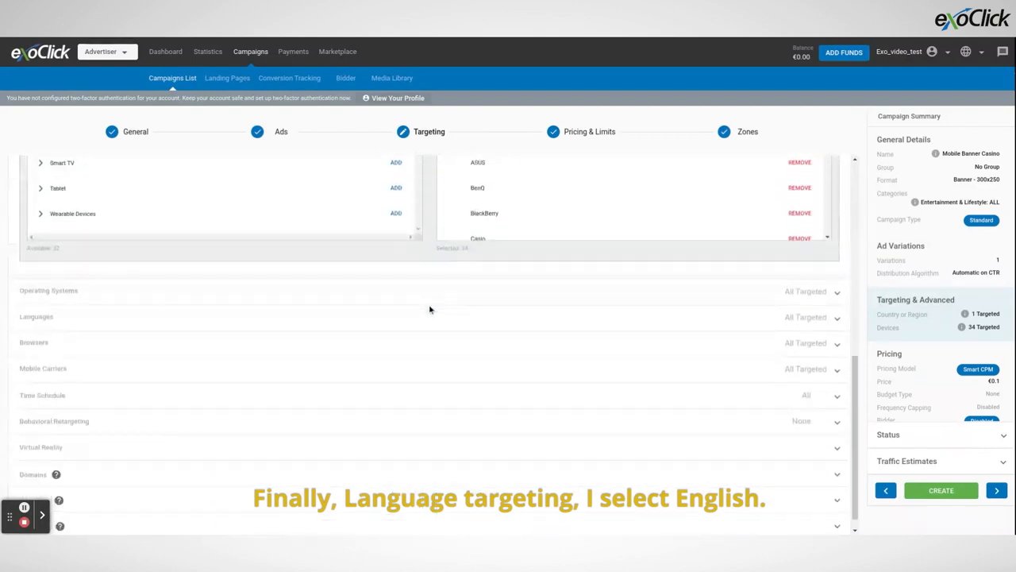
left_click(306, 319)
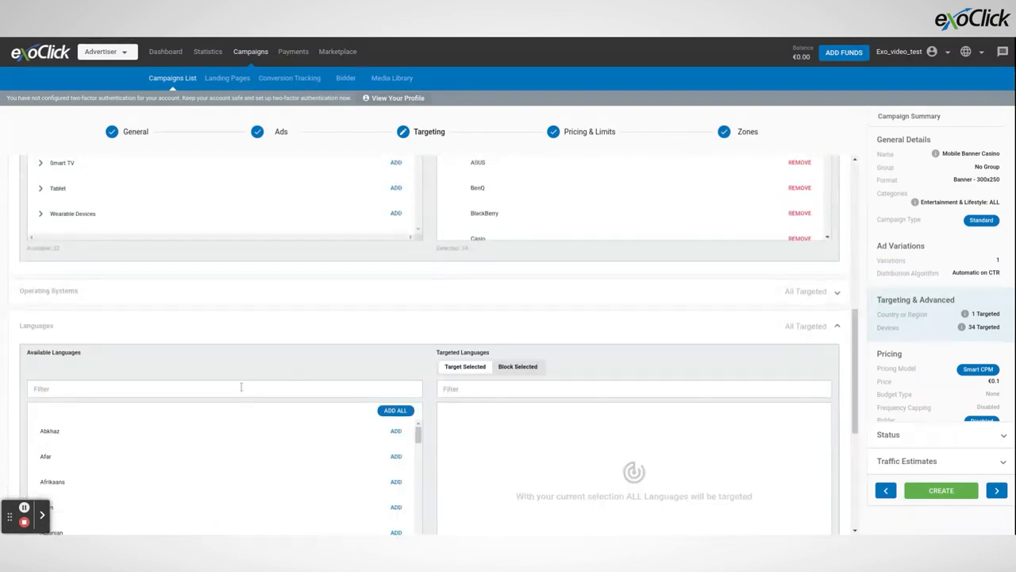
left_click(241, 388)
type("English")
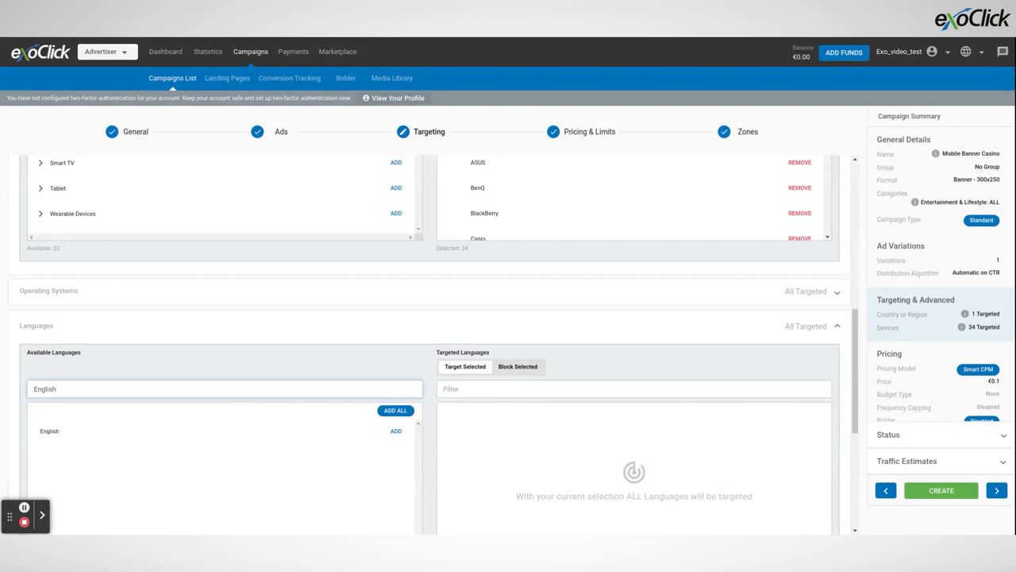
left_click(397, 431)
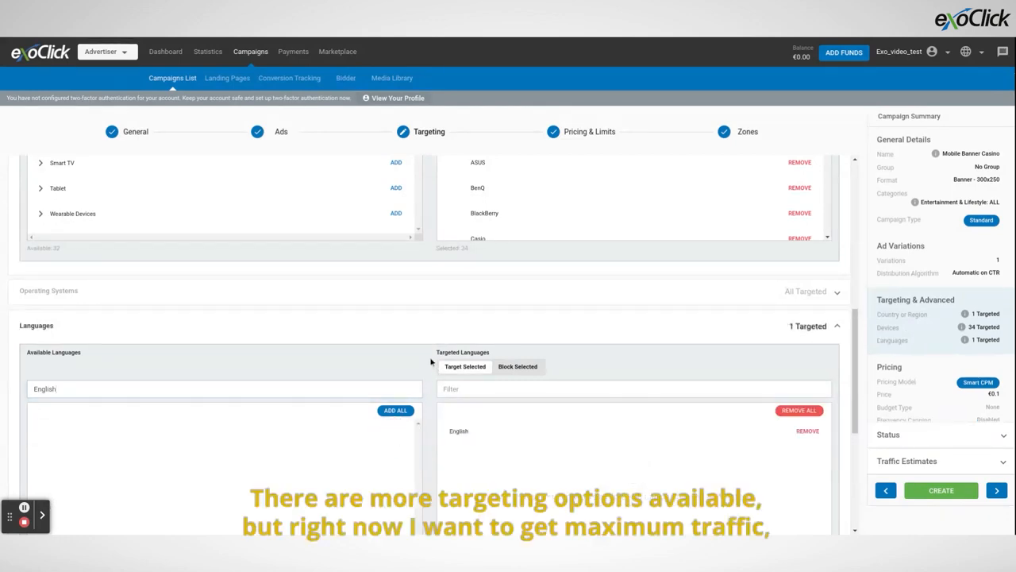
scroll(433, 362, "down", 5)
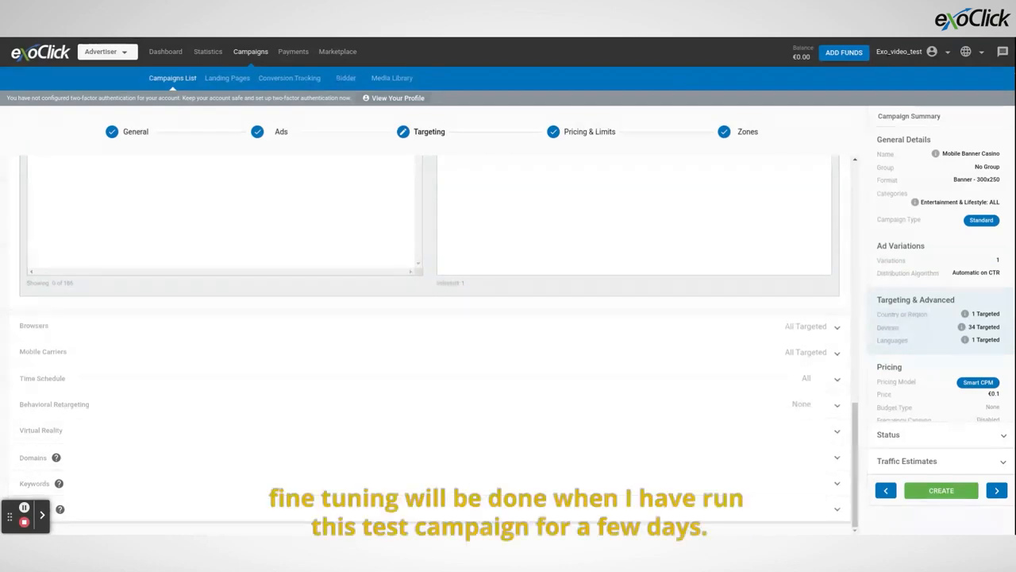
scroll(433, 289, "up", 5)
scroll(433, 290, "up", 5)
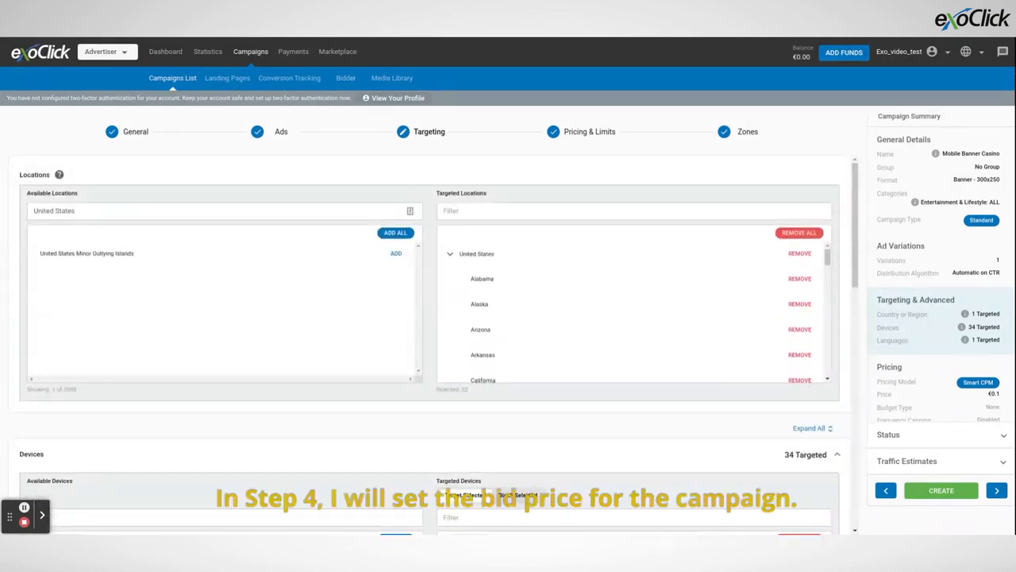
Go to the campaign's Pricing & Limits settings and compare the Smart CPM, CPM and CPC pricing models
left_click(561, 135)
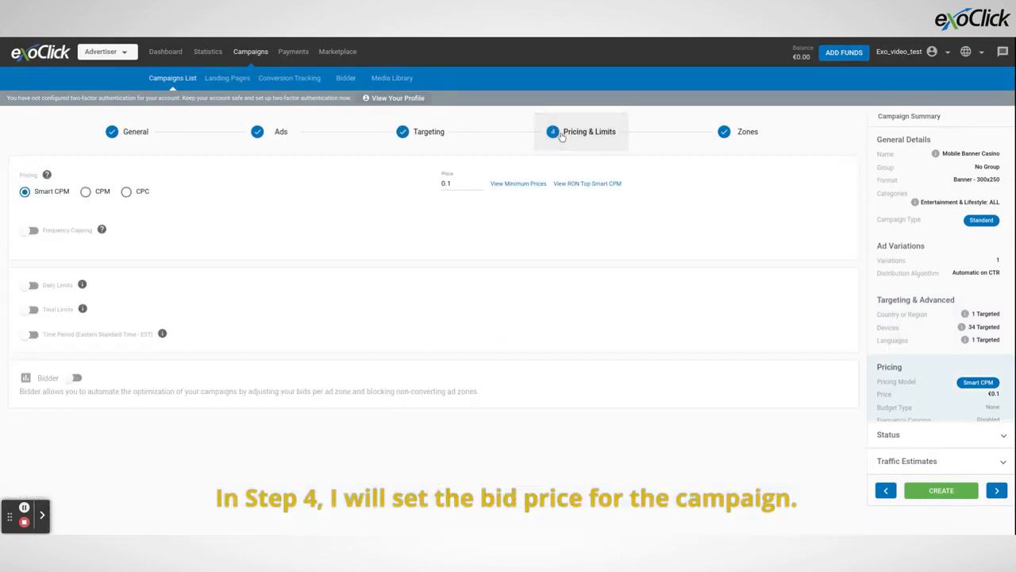
left_click(455, 184)
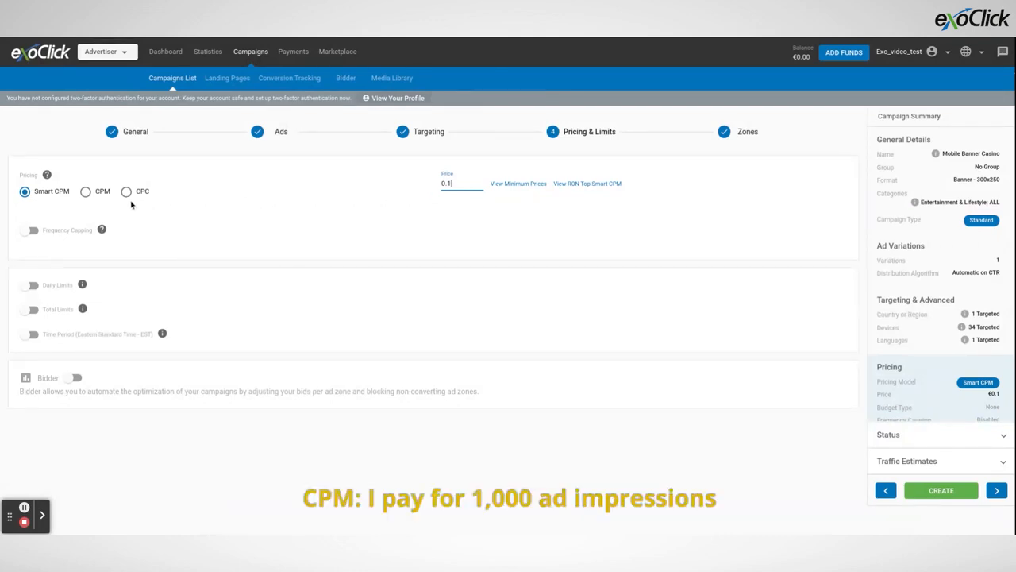
left_click(100, 195)
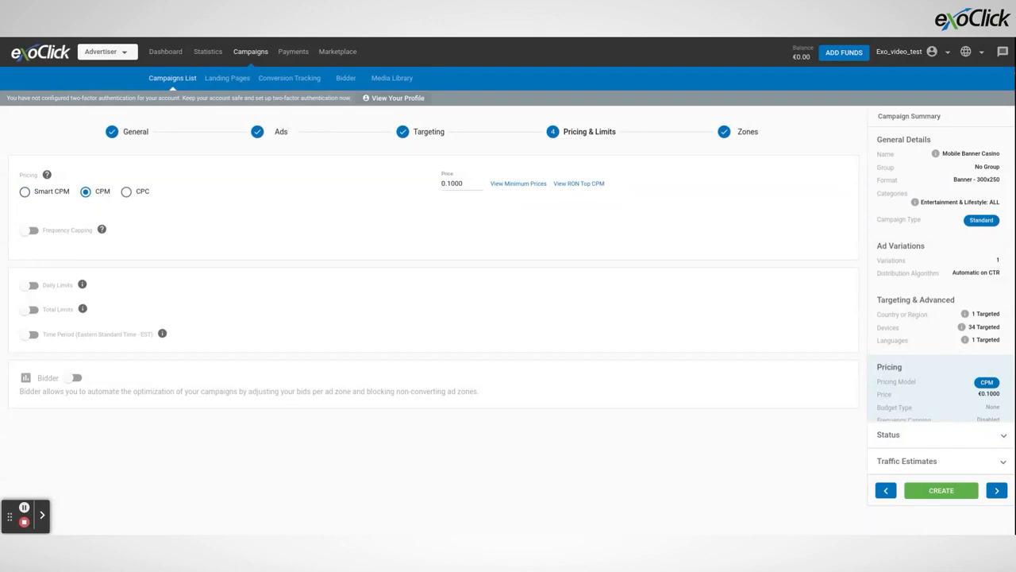
left_click(126, 197)
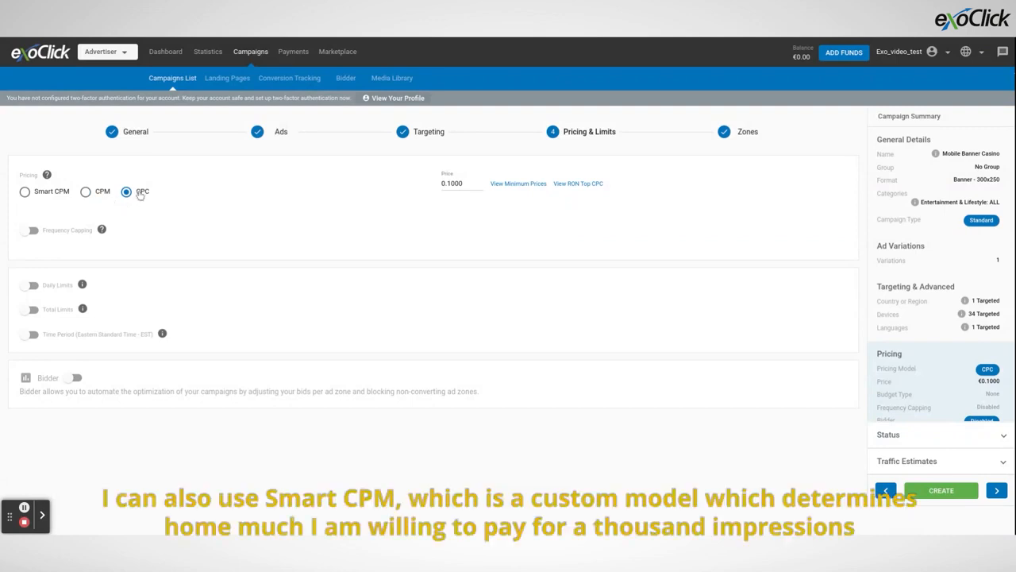
left_click(49, 193)
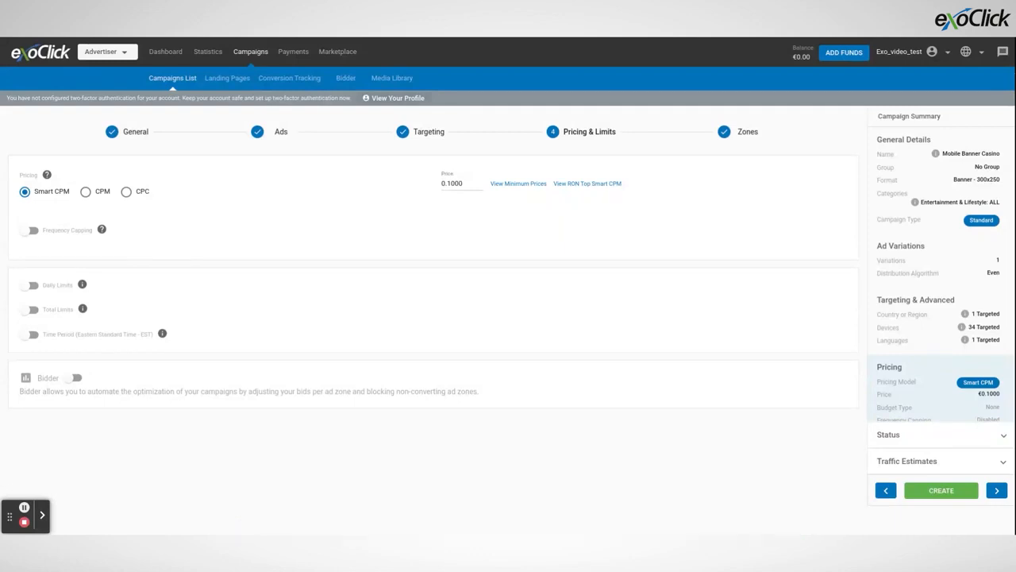
left_click(89, 194)
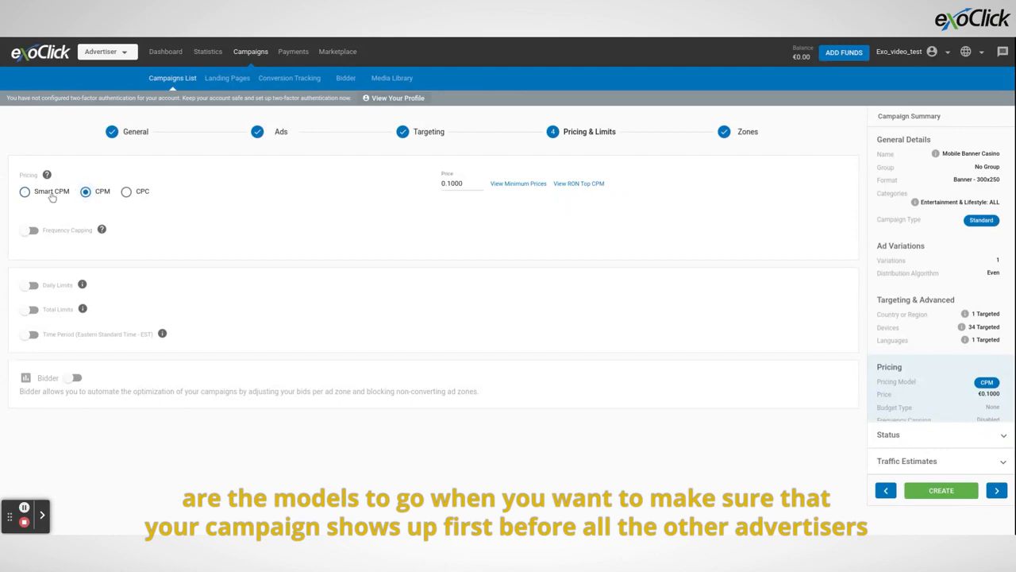
left_click(67, 201)
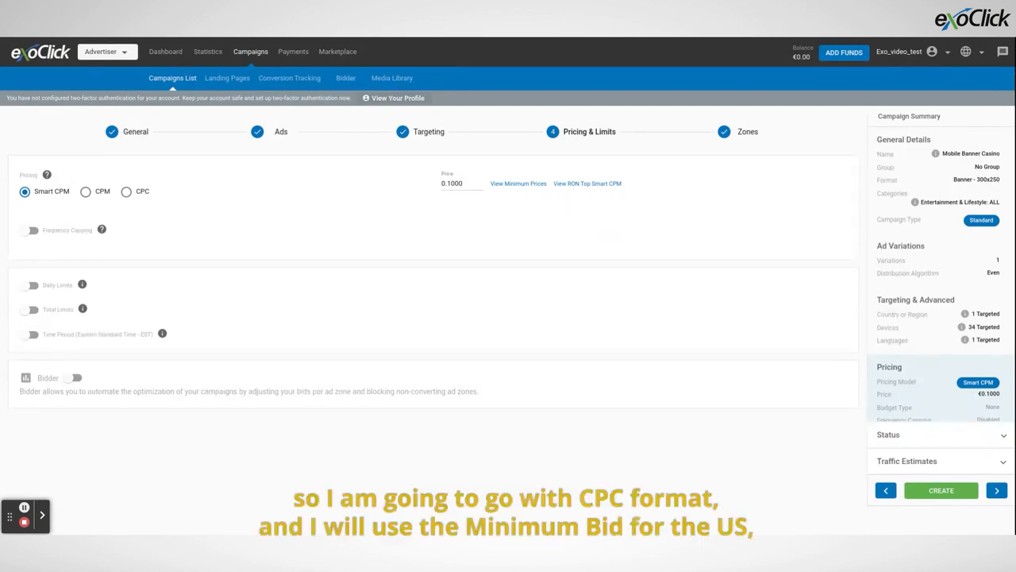
Choose the CPC pricing model and set its price to 0.01
left_click(127, 194)
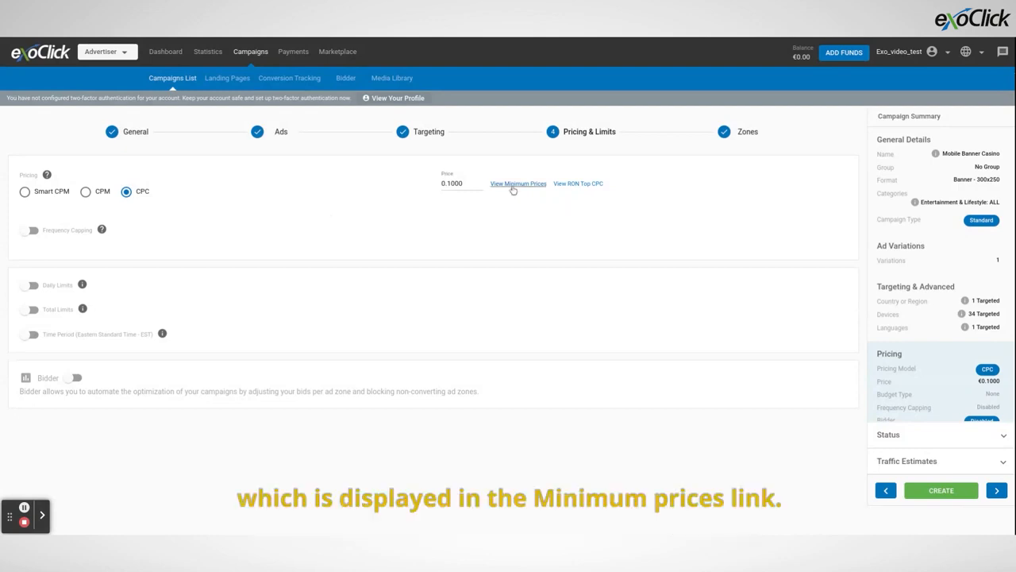
left_click_drag(463, 185, 434, 186)
type("0.0")
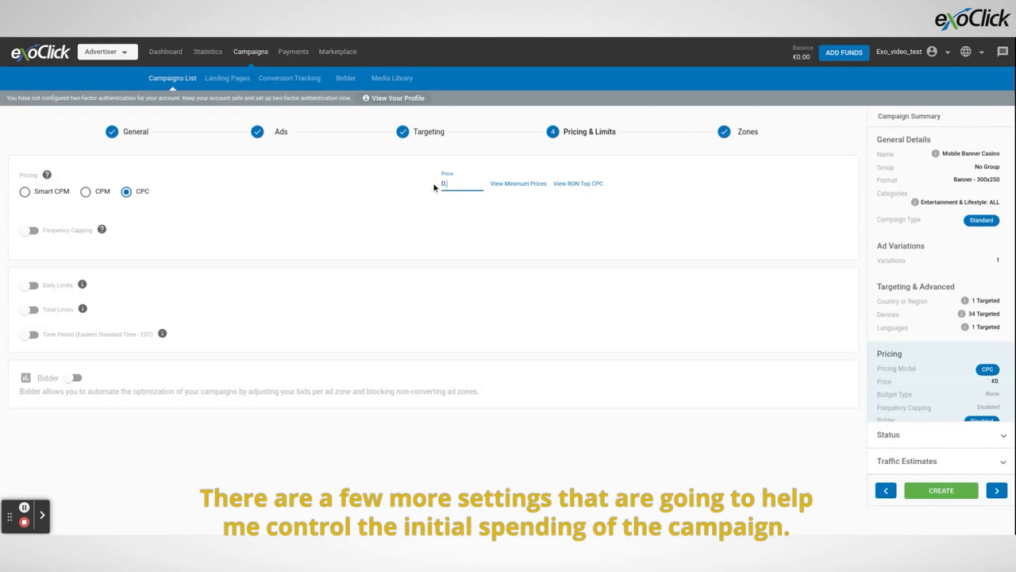
type("01")
left_click(435, 187)
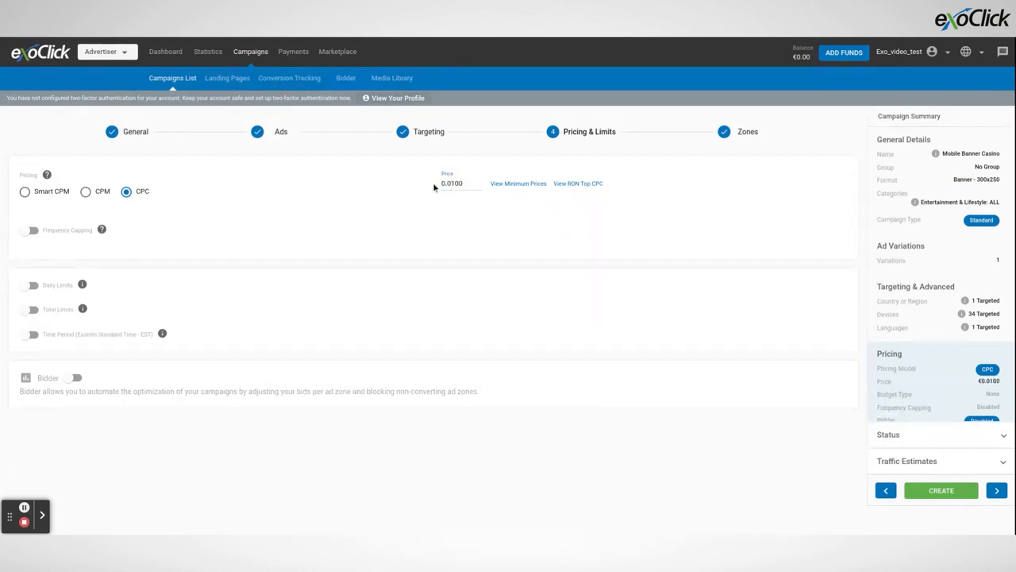
Enable frequency capping and set it to 2 impressions per 24 hours
left_click(33, 231)
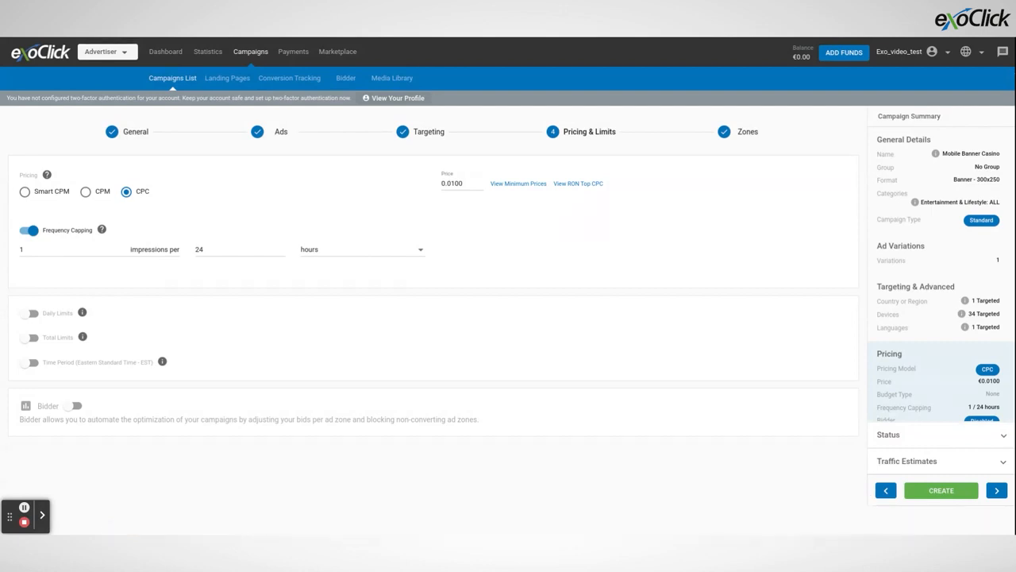
left_click(21, 250)
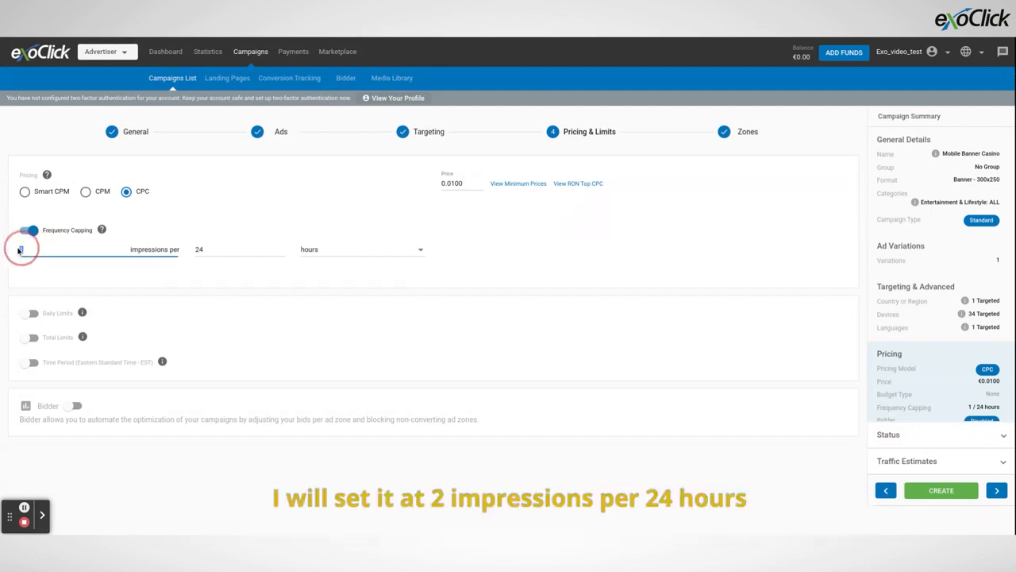
key("BackSpace")
type("2")
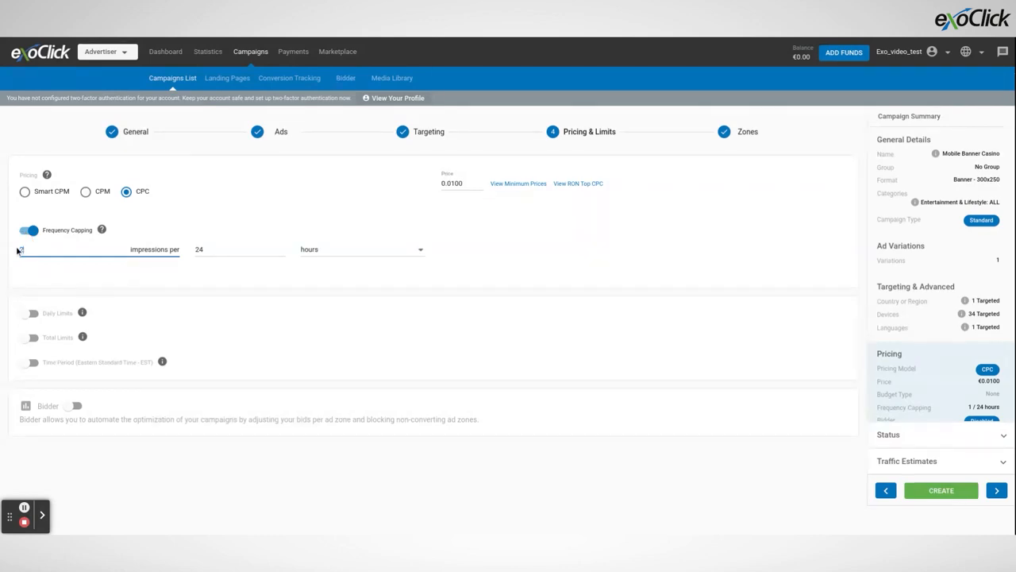
left_click(483, 272)
Enable daily limits only, without total limits, and set the daily budget to €50
left_click(58, 314)
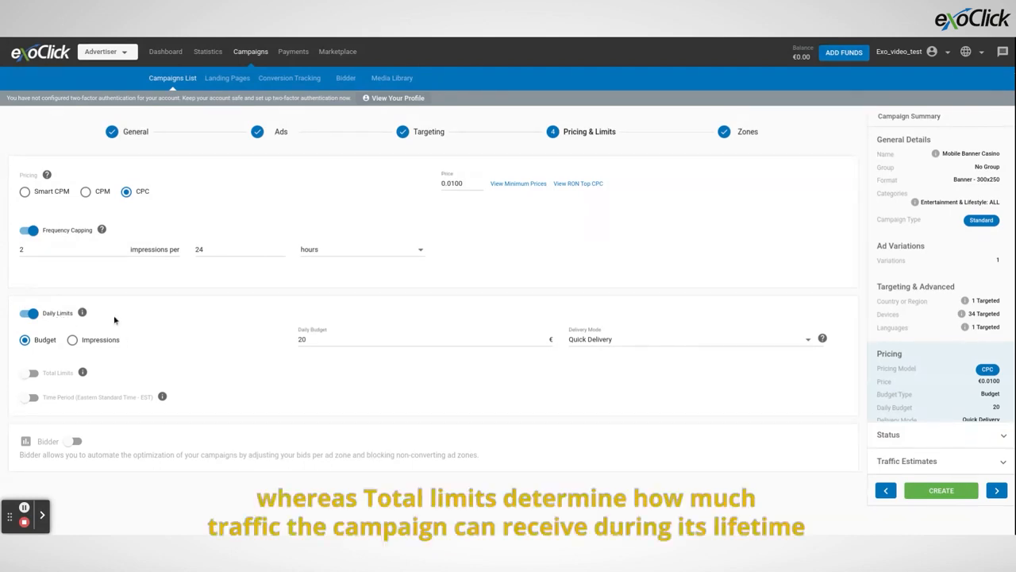
left_click(38, 375)
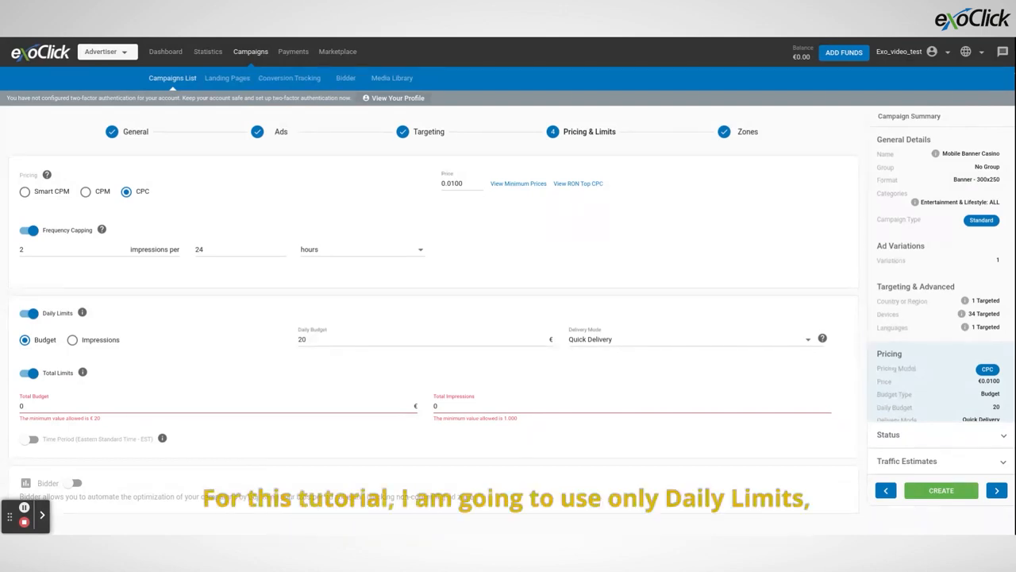
left_click(30, 372)
double_click(302, 340)
key("BackSpace")
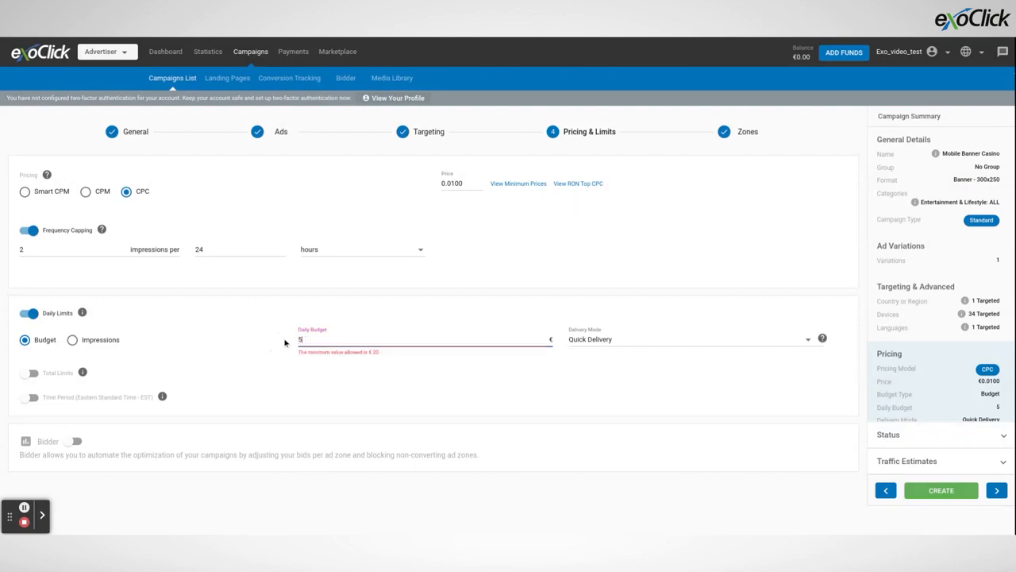
type("50")
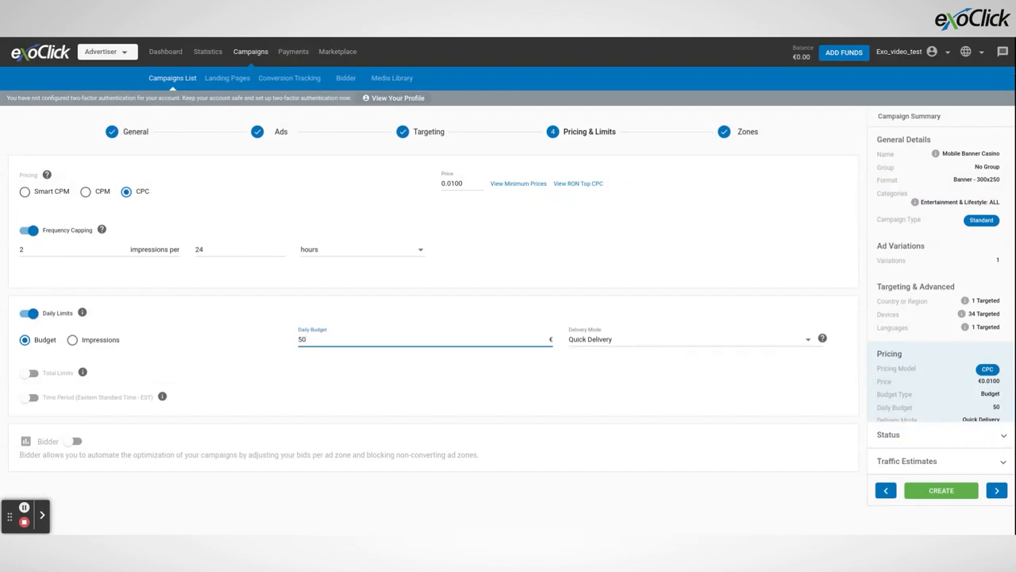
Refresh the campaign's traffic estimates and set the daily limit's delivery mode to Distribute throughout the day
left_click(927, 462)
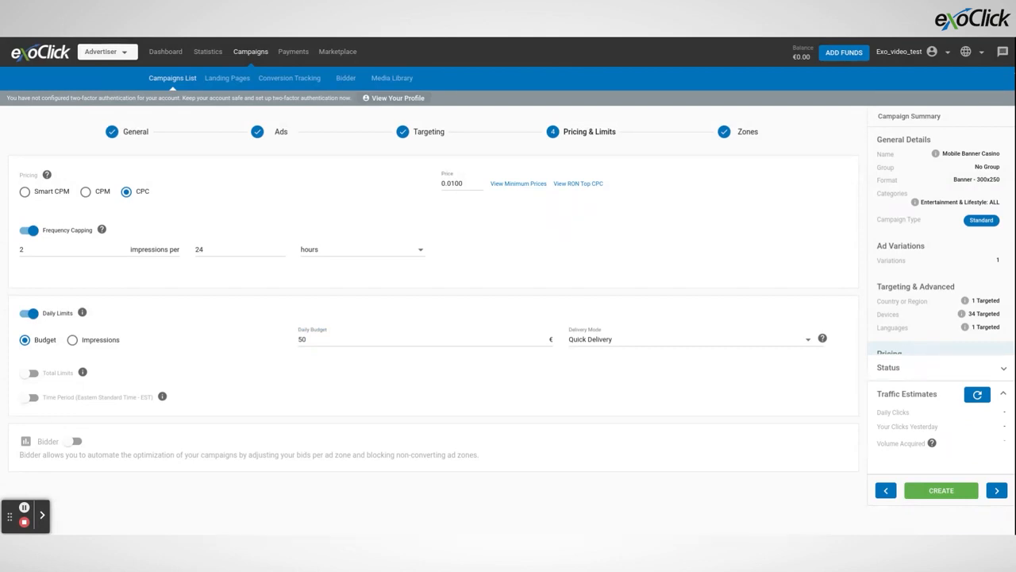
left_click(976, 399)
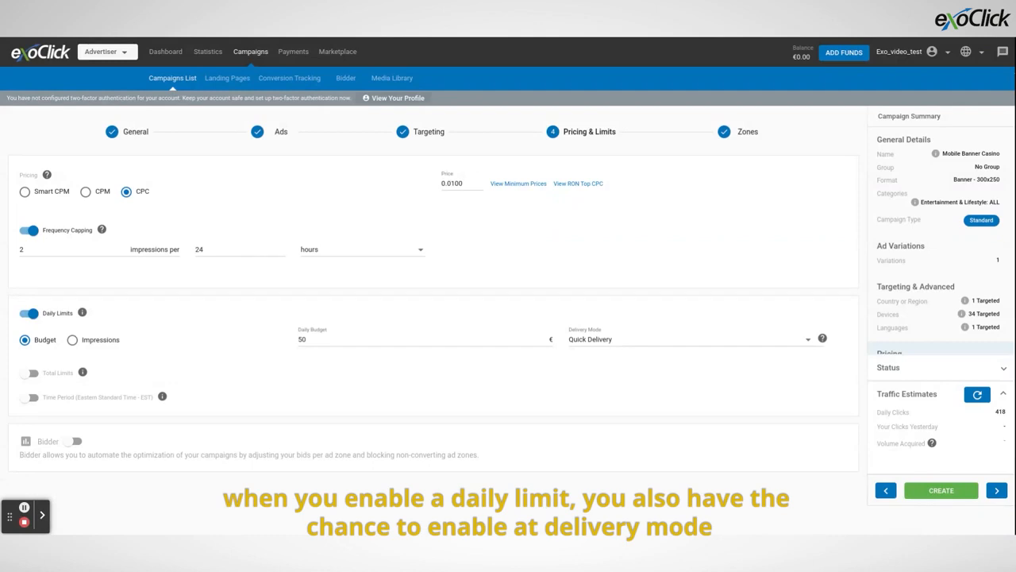
left_click(623, 339)
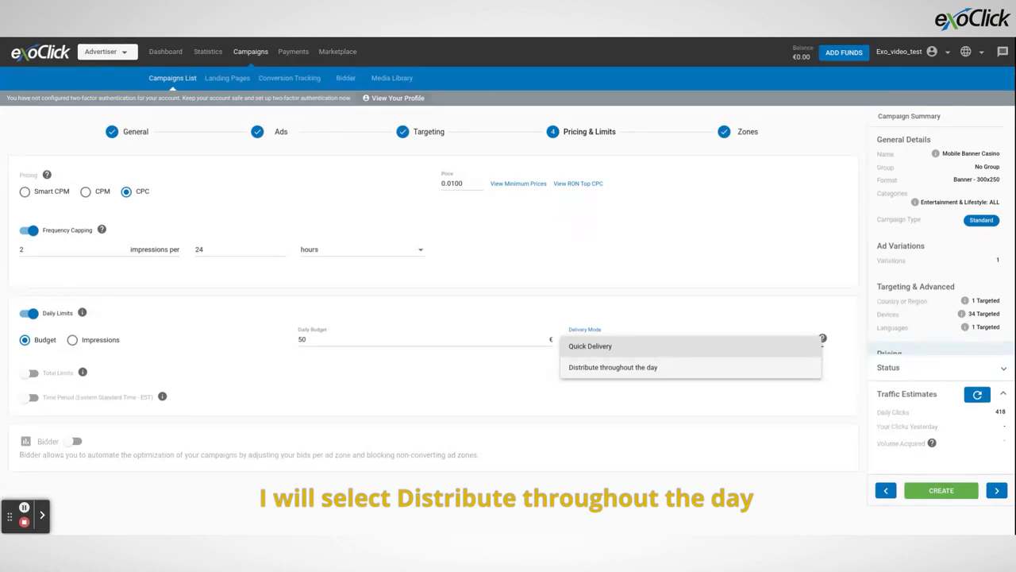
left_click(658, 365)
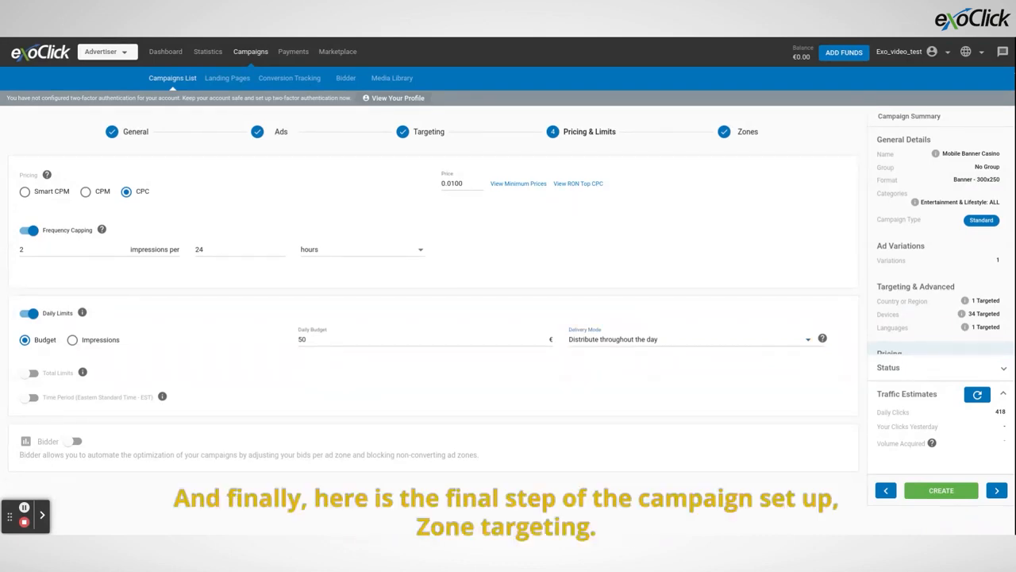
Go to the campaign's Zones settings and review the traffic type and target mode options and the partner networks help
left_click(738, 132)
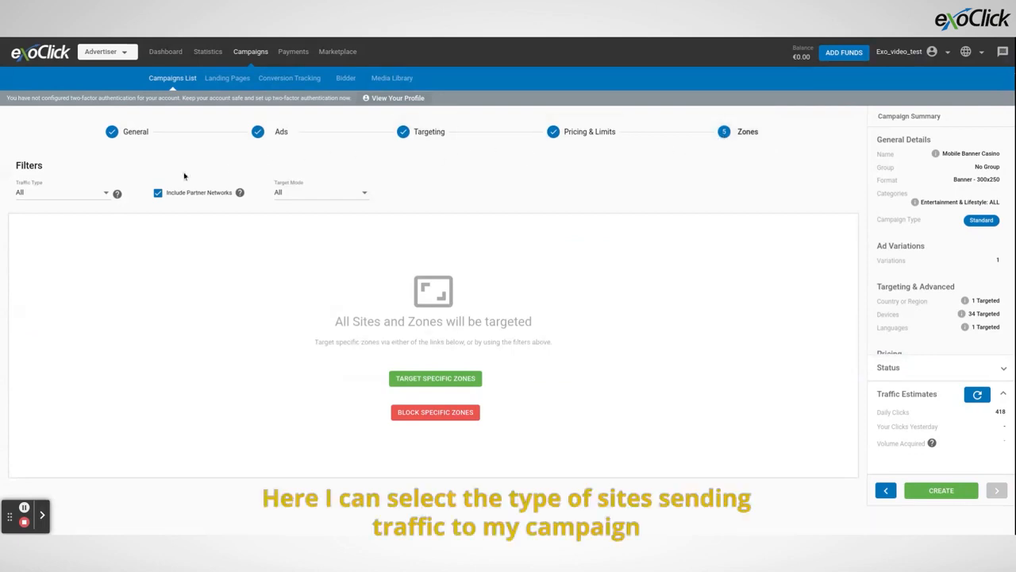
left_click(102, 196)
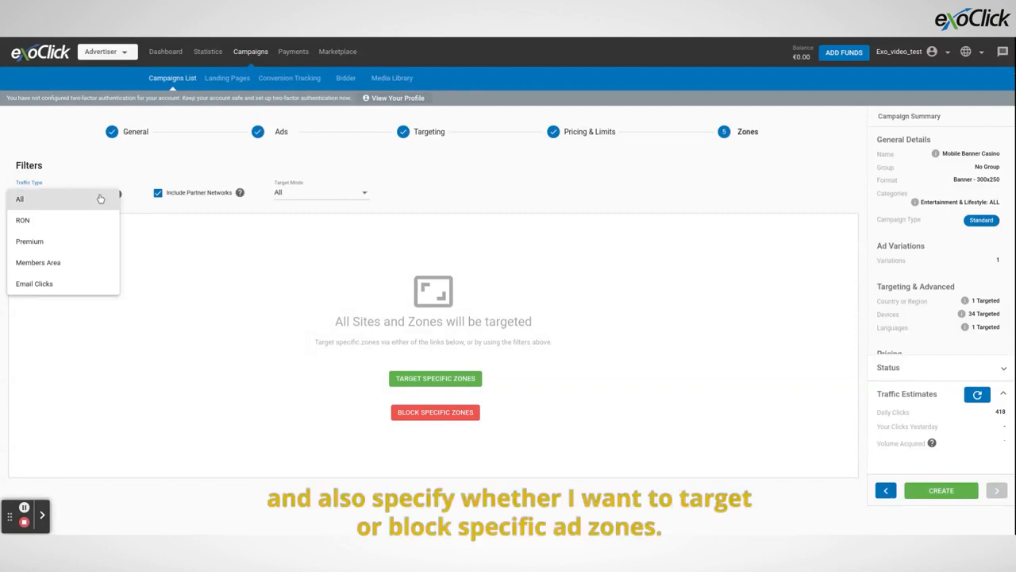
left_click(146, 169)
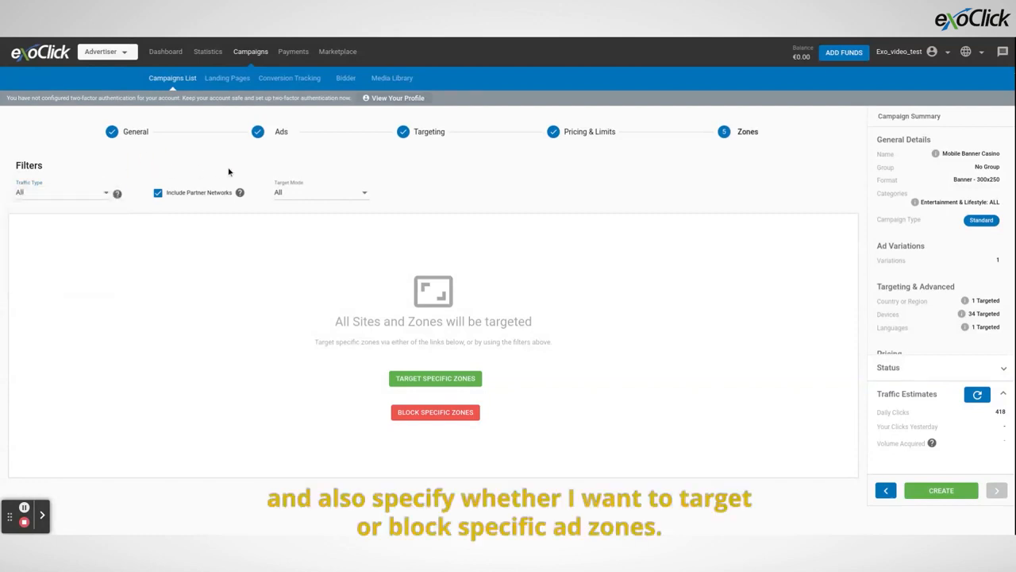
left_click(286, 191)
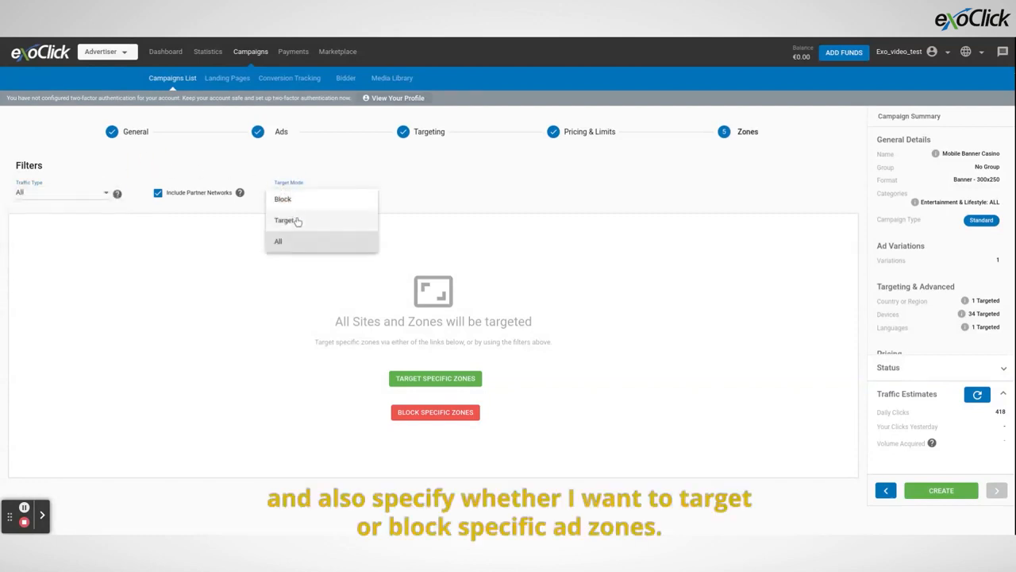
left_click(203, 169)
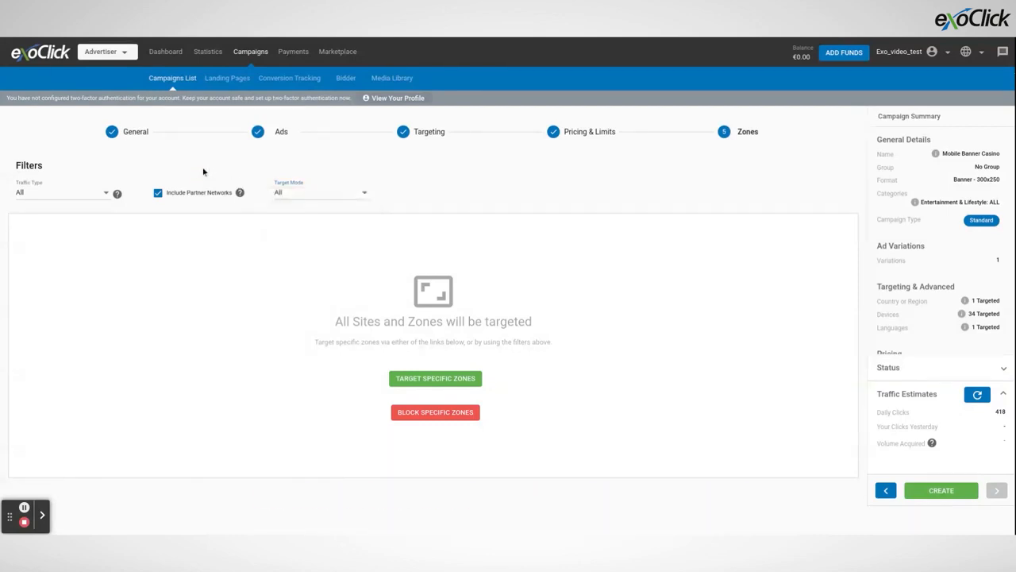
left_click(98, 190)
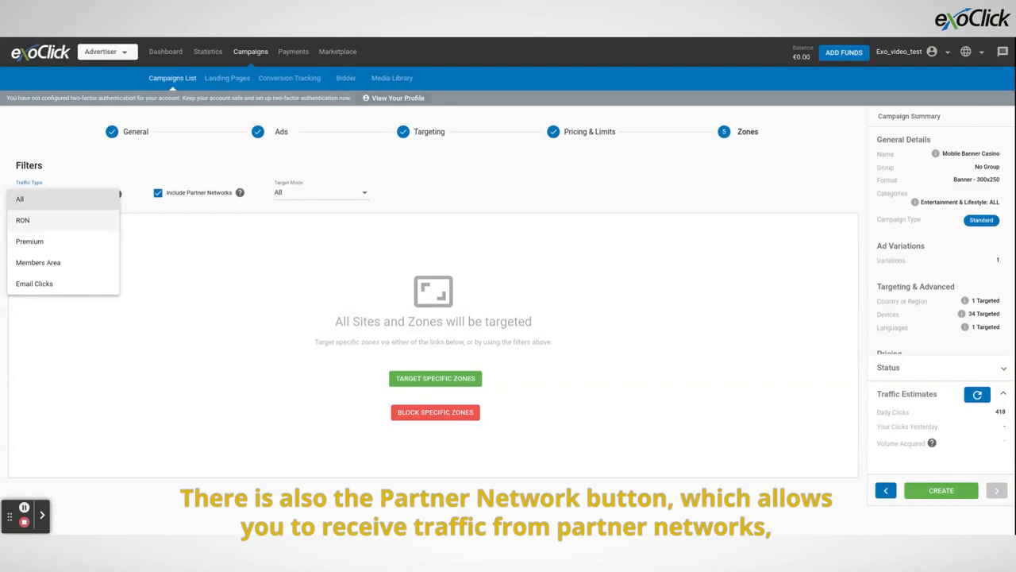
left_click(154, 229)
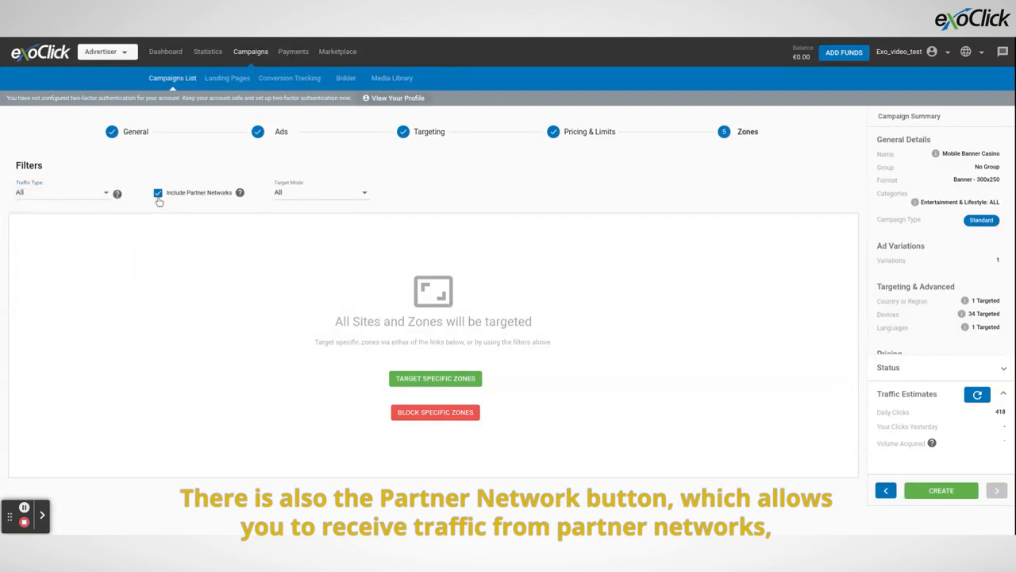
mouse_move(240, 196)
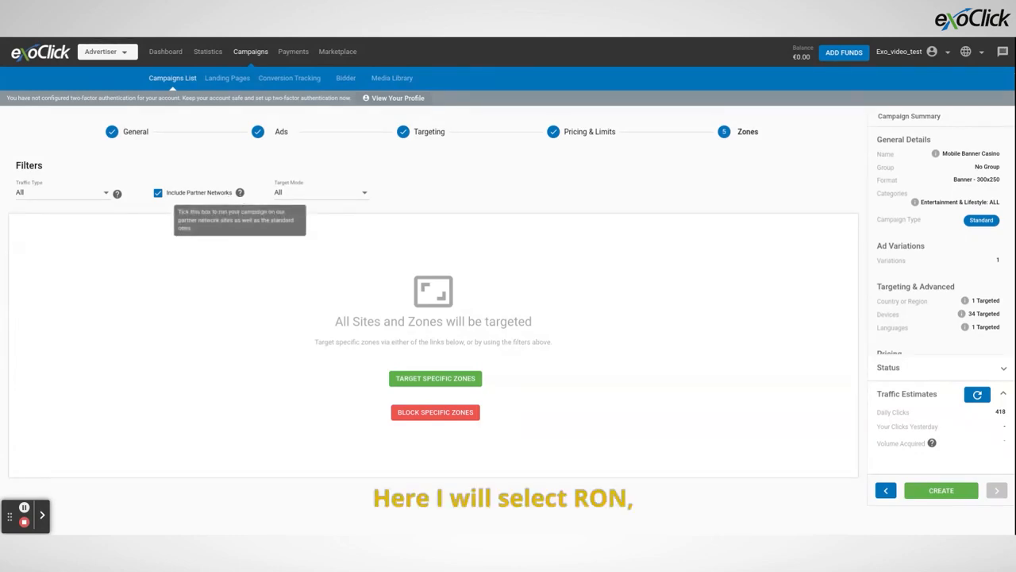
Set the traffic type to RON and create the campaign
left_click(95, 195)
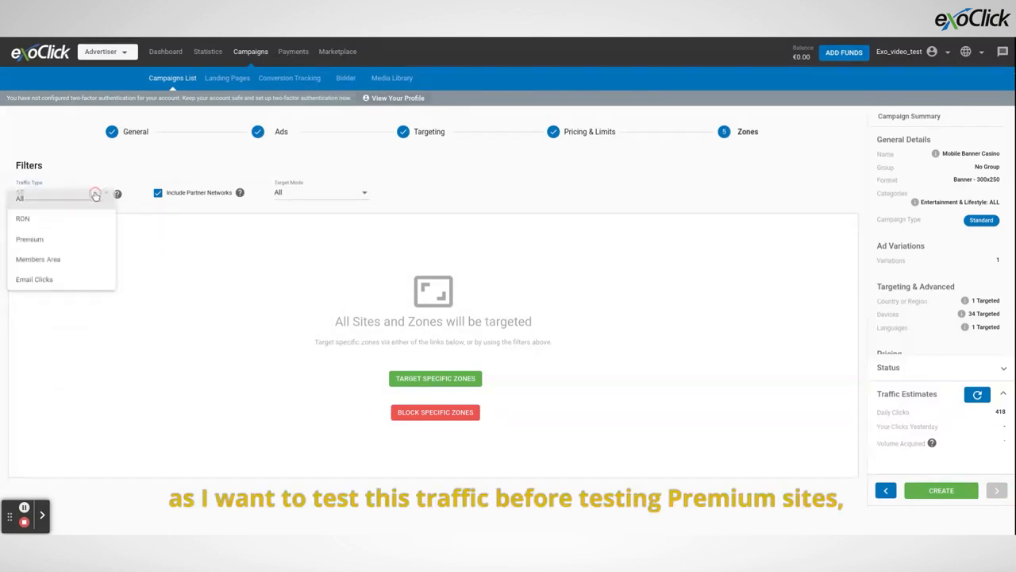
left_click(73, 220)
left_click(238, 228)
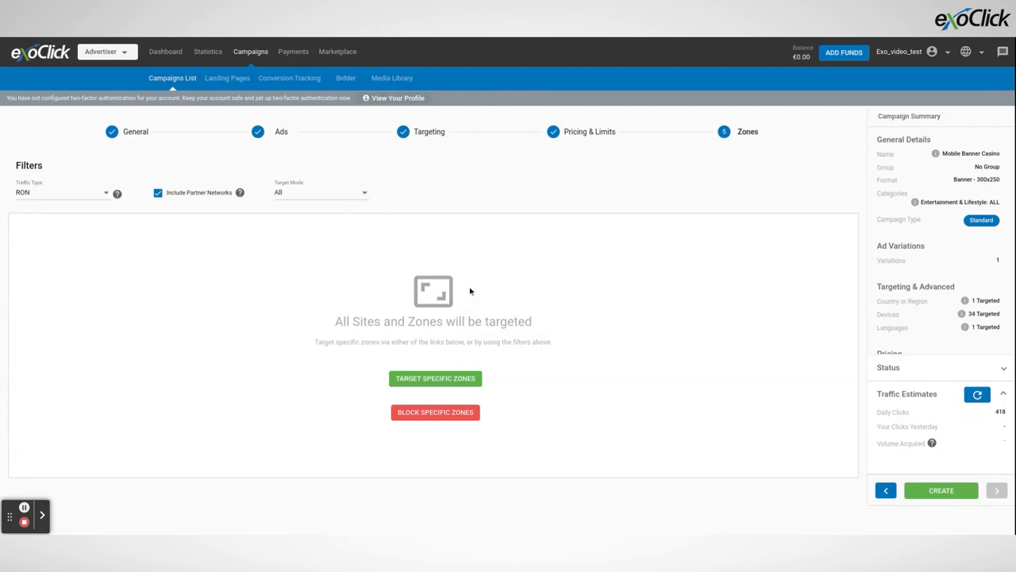
left_click(956, 499)
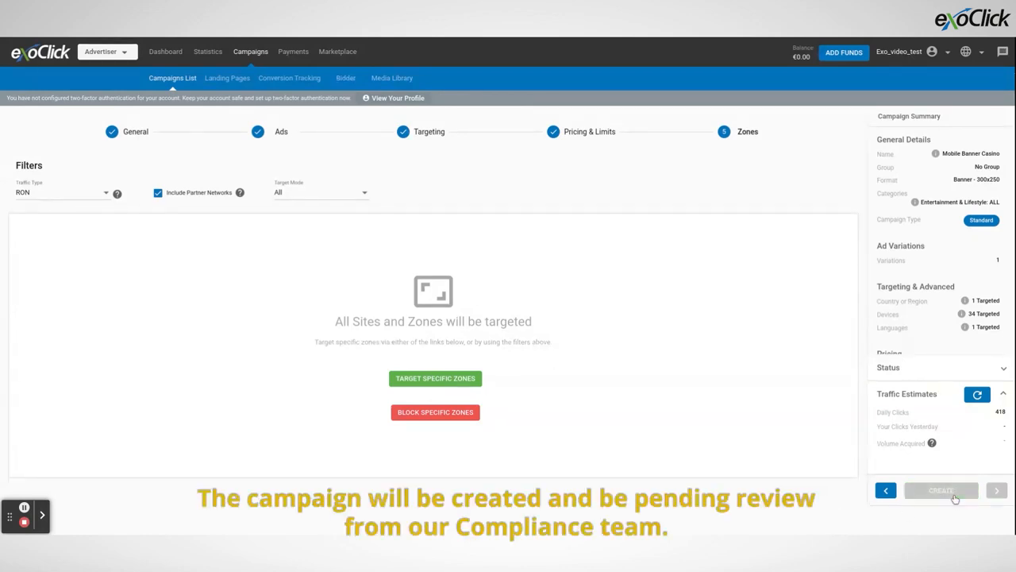